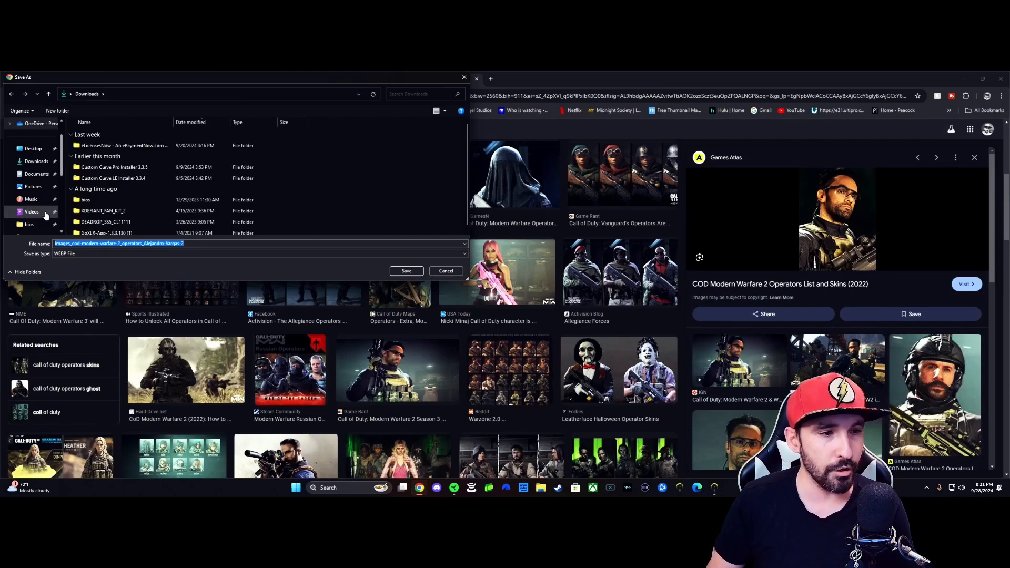
Step: Save the operator image in the Pictures folder and load it into Pixlr Express as an image layer
left_click(33, 186)
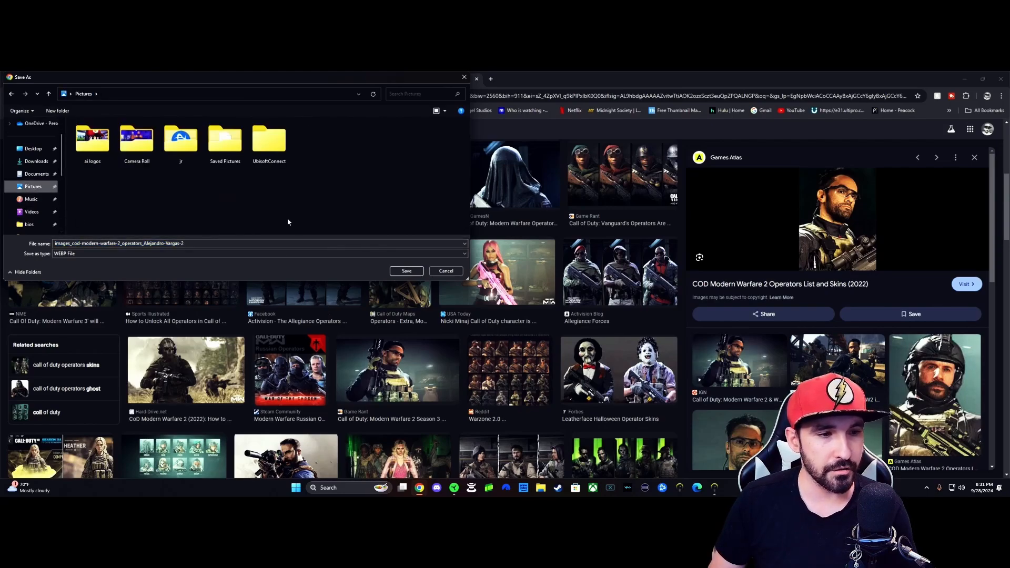
left_click(402, 271)
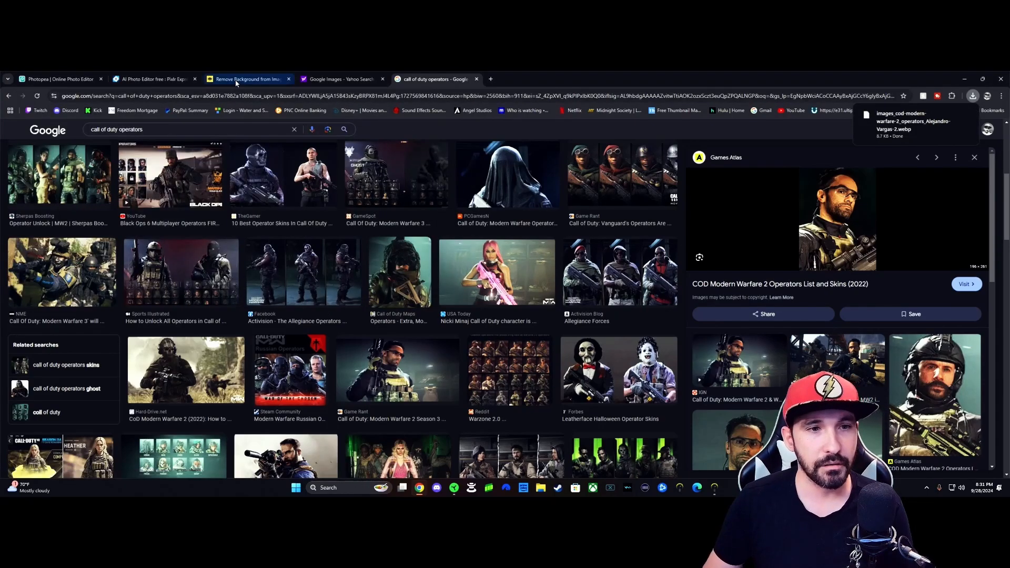
left_click(153, 79)
left_click(468, 303)
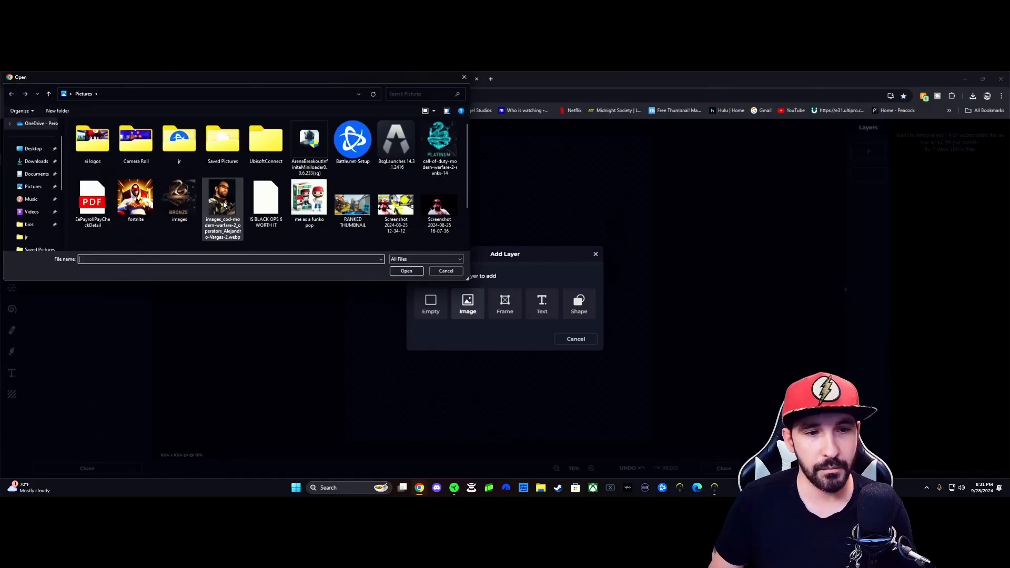
left_click(406, 271)
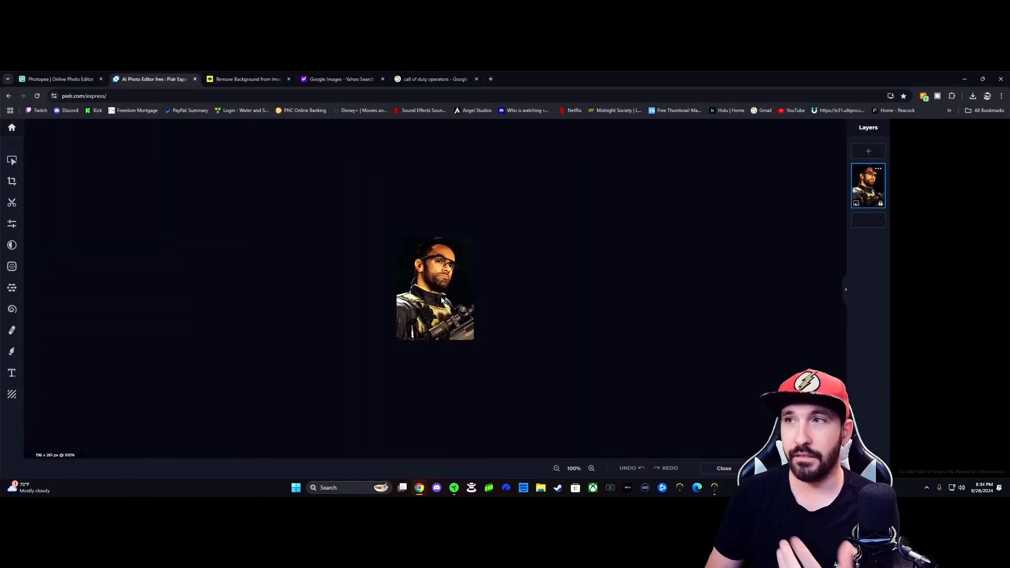
left_click(12, 287)
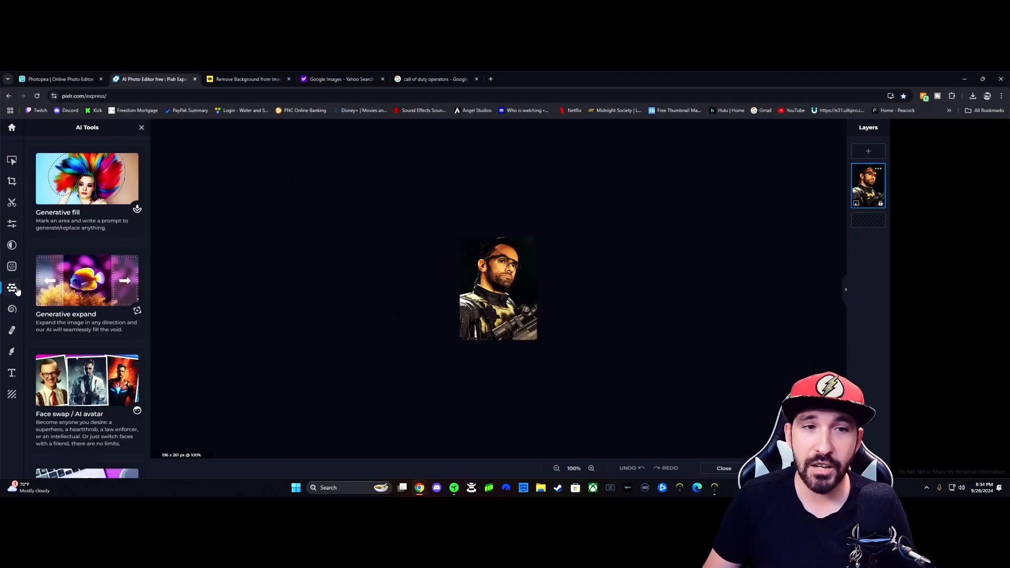
left_click(88, 406)
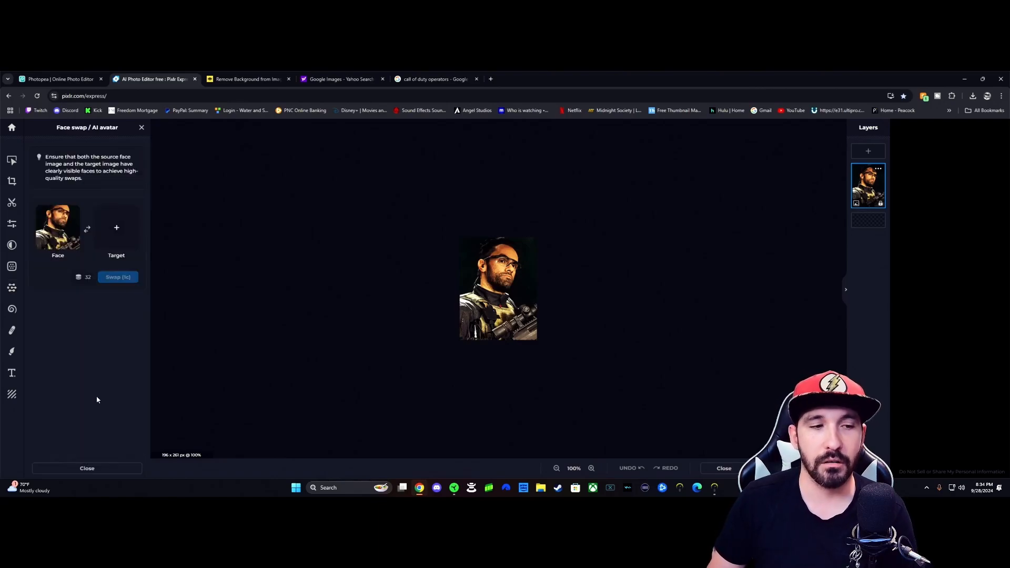
left_click(88, 230)
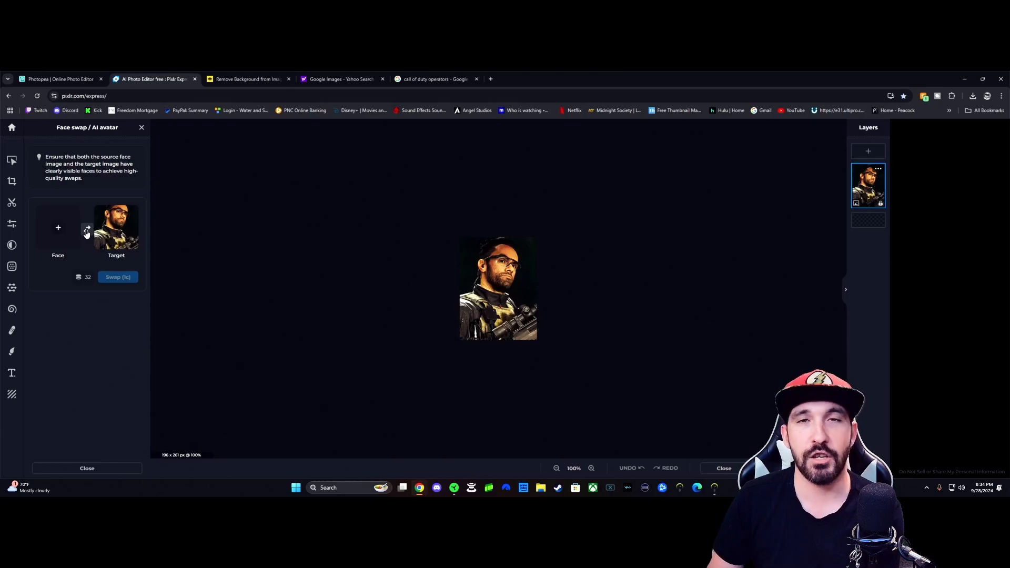
left_click(60, 229)
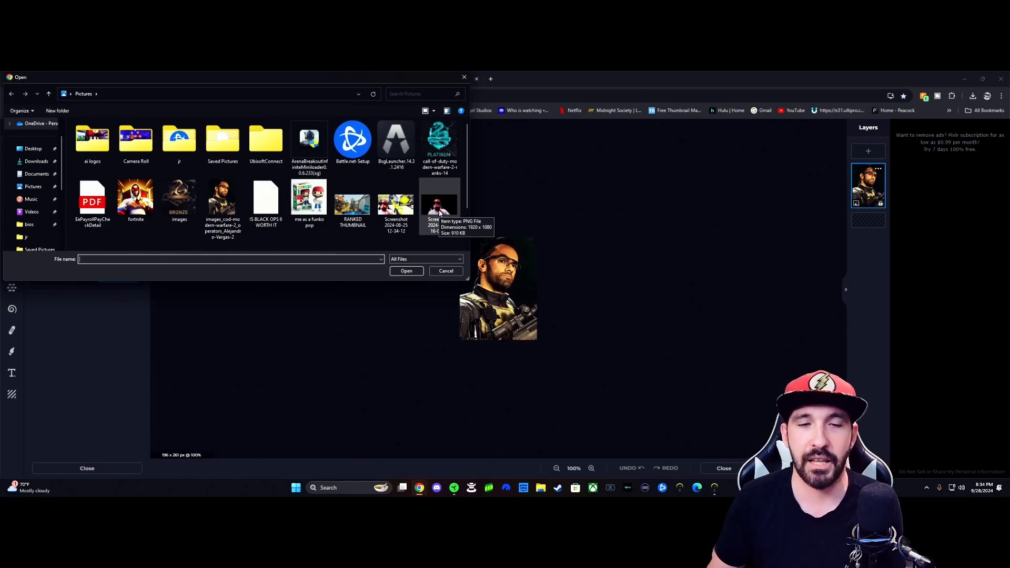
left_click(442, 212)
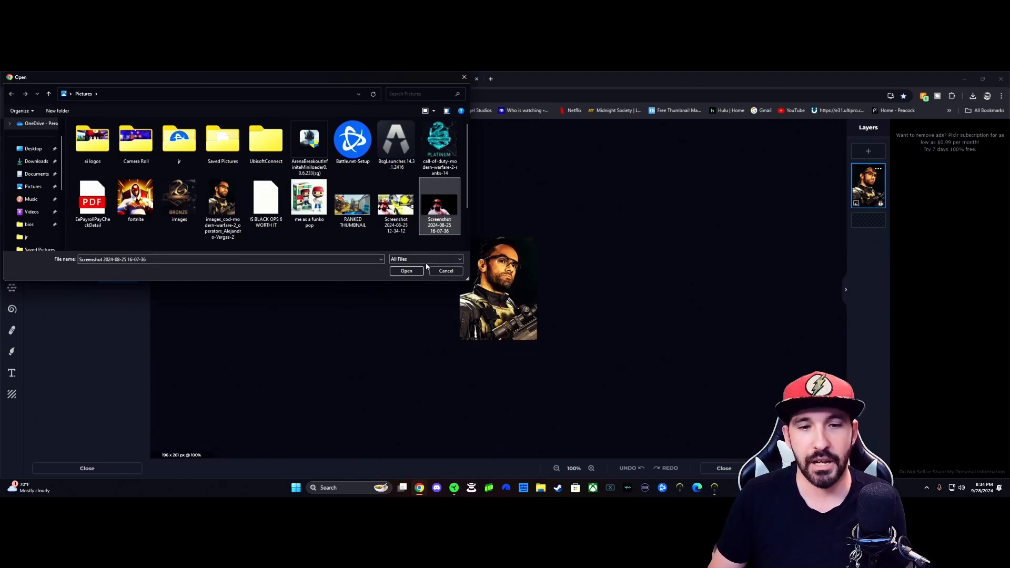
left_click(406, 271)
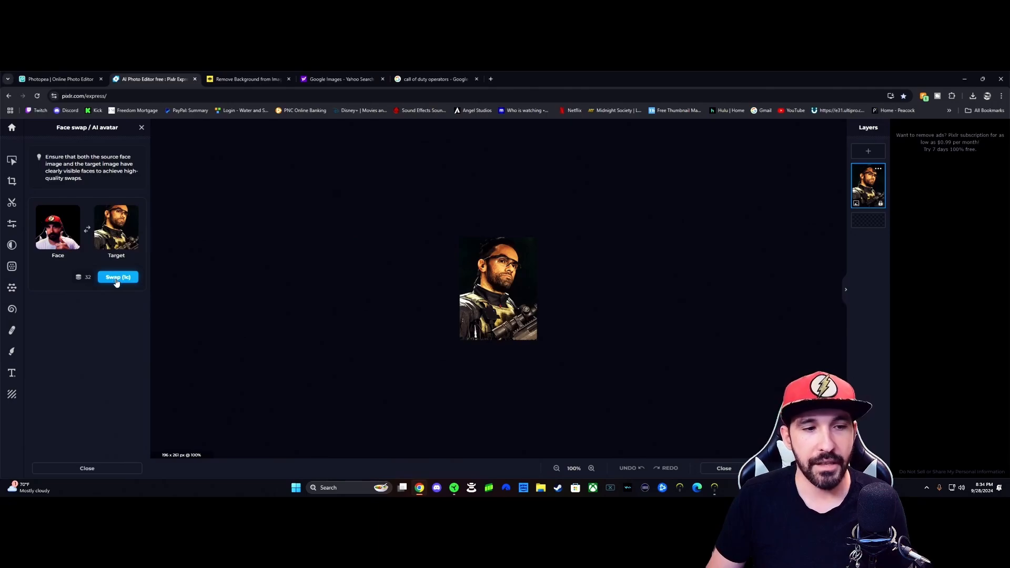
Step: Run the face swap on the operator image and inspect the swapped face up close
left_click(117, 281)
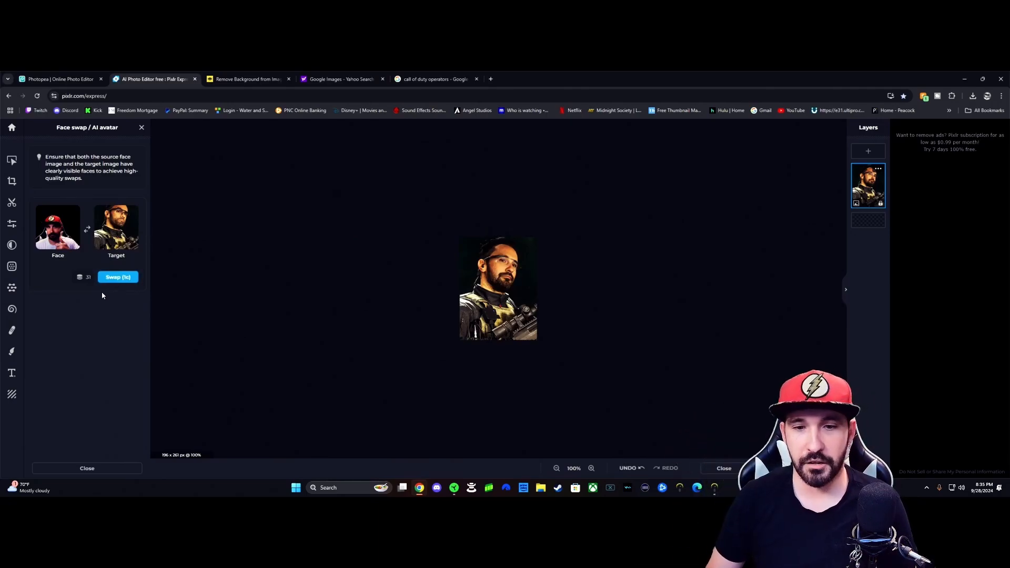
scroll(475, 326, "up", 5)
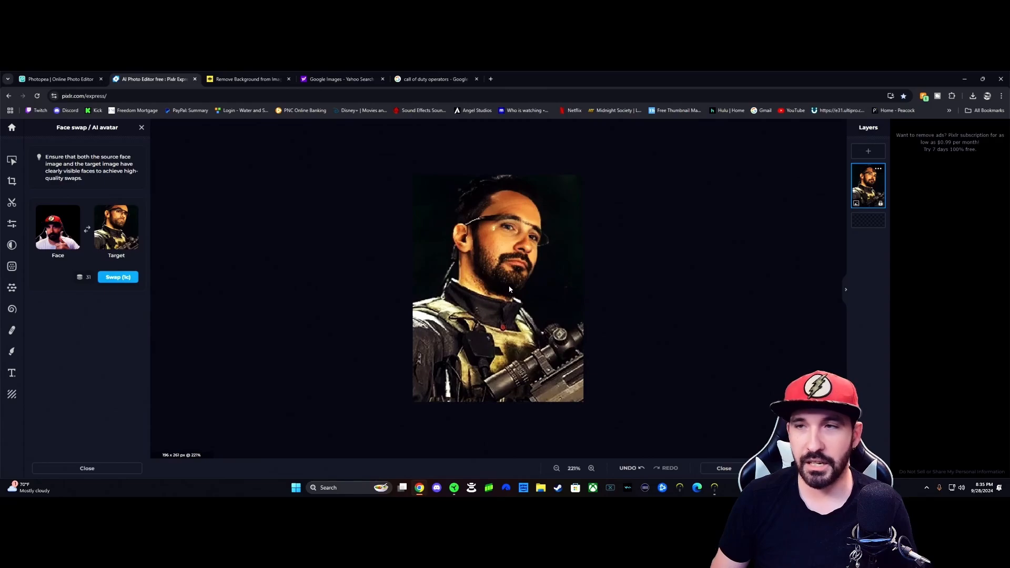
scroll(508, 288, "up", 1)
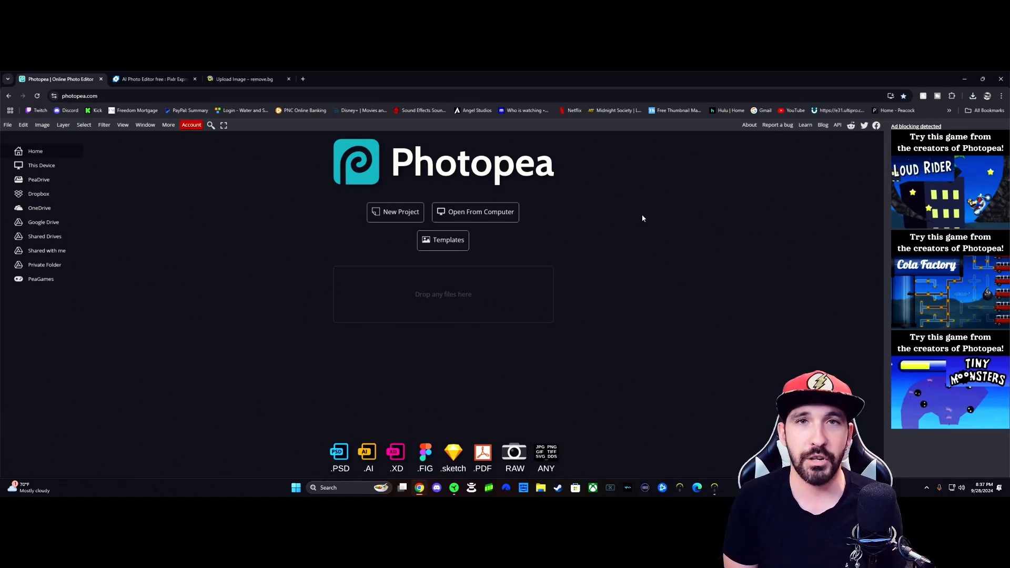
Step: Create a Photopea project named thumbnail from the 1280 × 720 px Youtube Thumbnail preset
left_click(393, 214)
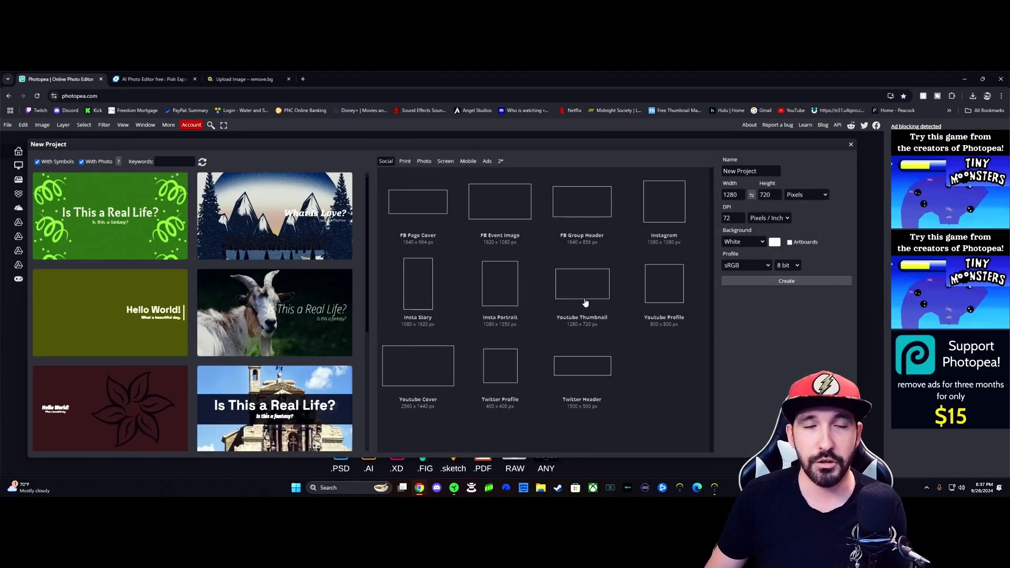
left_click(585, 300)
left_click(755, 172)
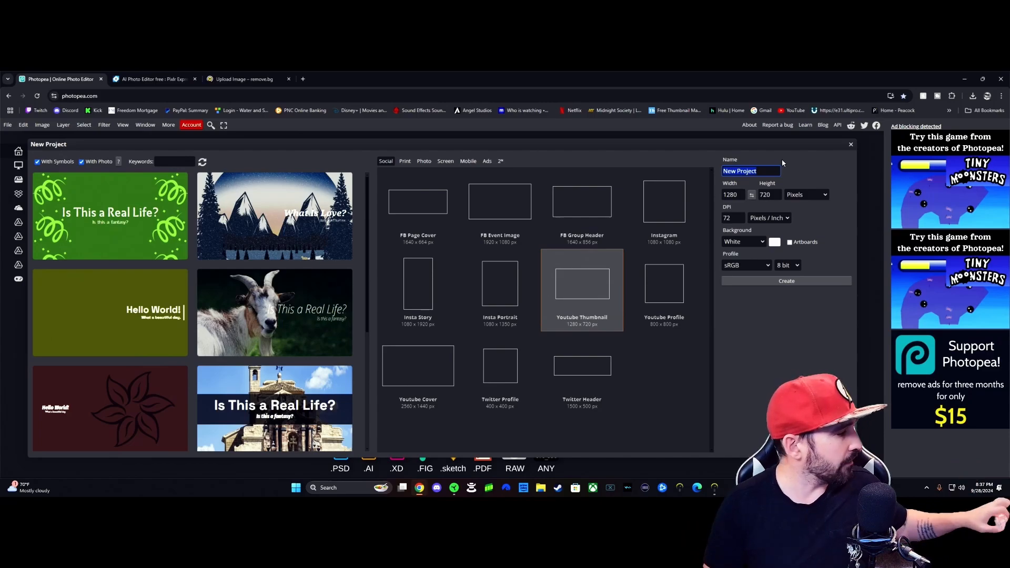
type("thumbnail")
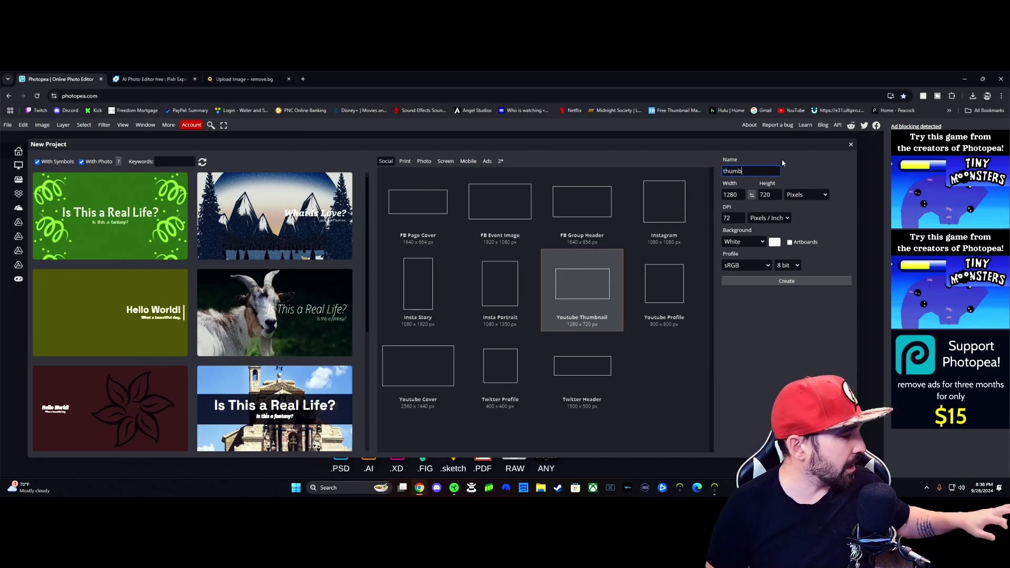
left_click(776, 283)
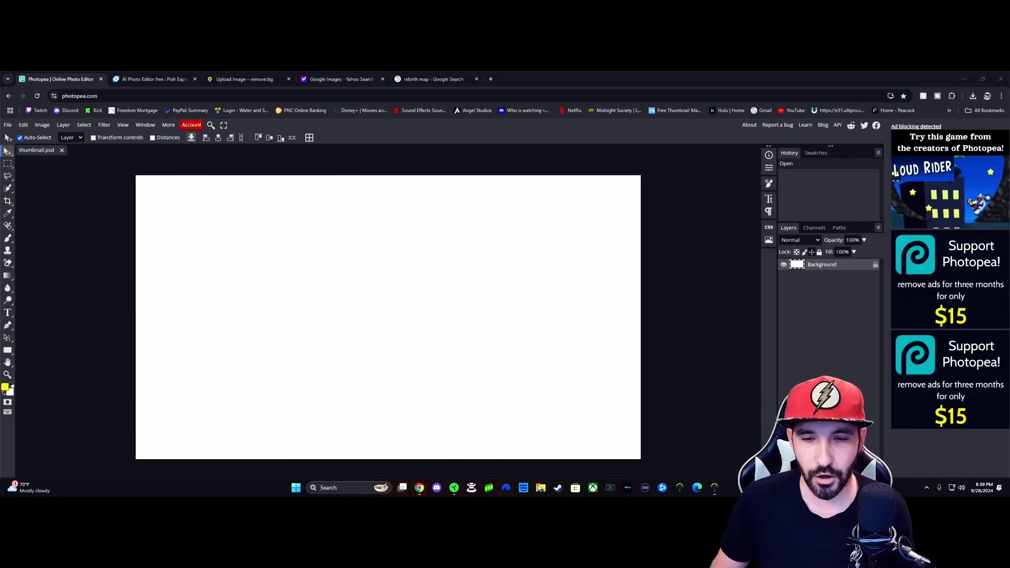
Step: Place the wz-rebirth-reinforced map image from the Pictures folder onto the blank thumbnail canvas
key("super+e")
left_click_drag(516, 165, 740, 148)
left_click(540, 293)
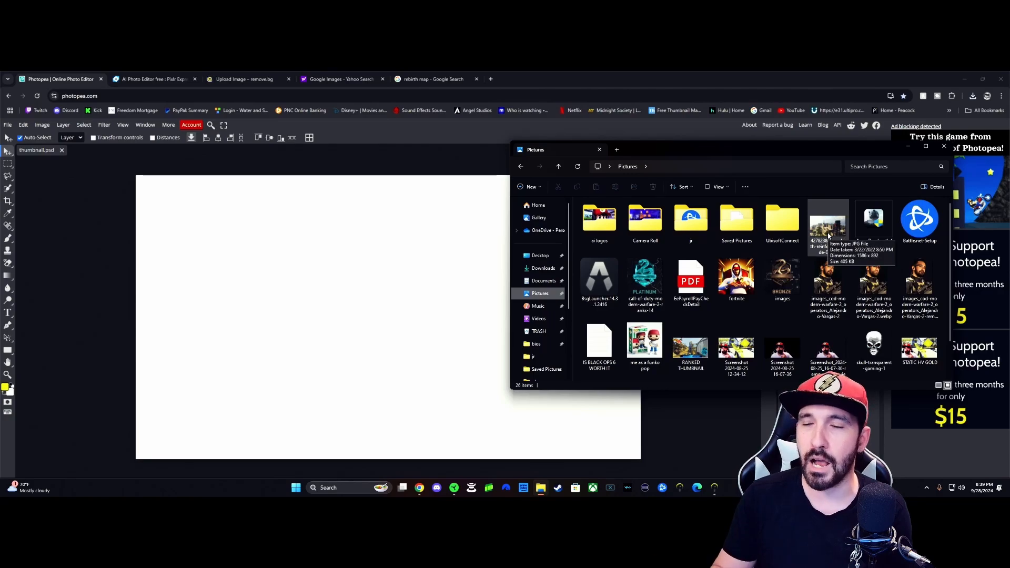
left_click_drag(828, 235, 425, 282)
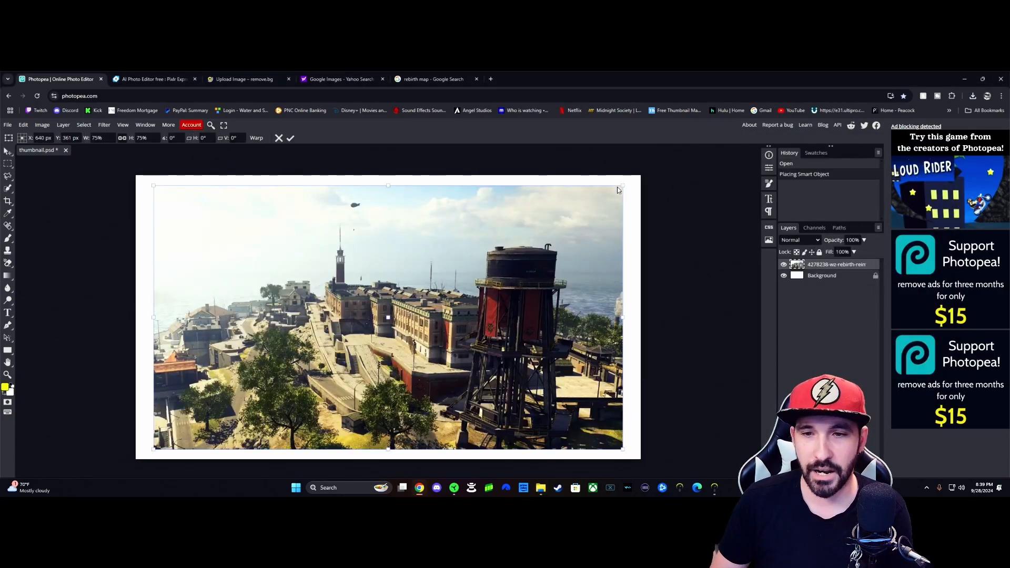
Step: Enlarge the placed map image to about 82% so that it covers the whole canvas
left_click_drag(622, 187, 641, 175)
left_click_drag(153, 311, 136, 311)
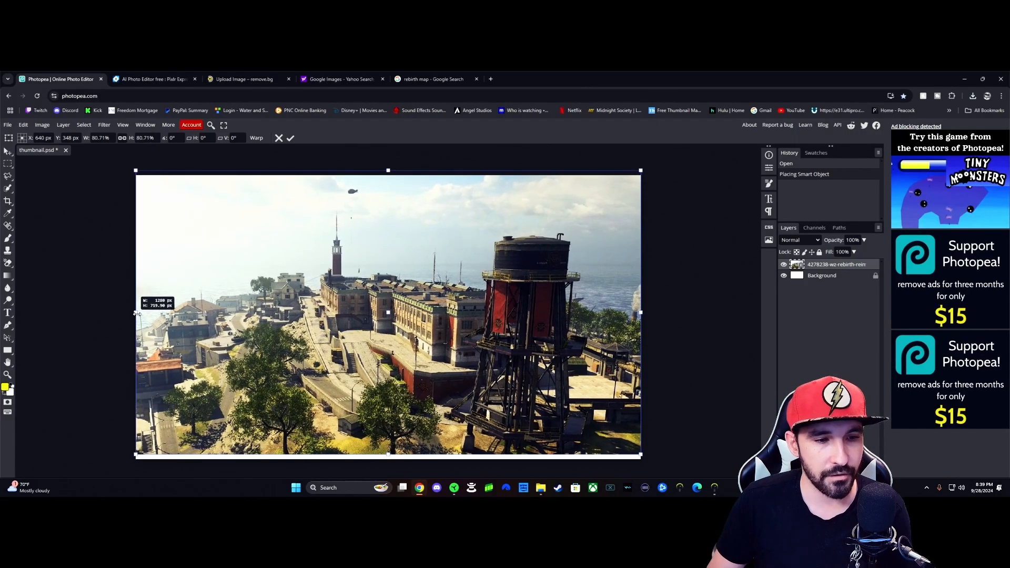
left_click_drag(388, 452, 388, 458)
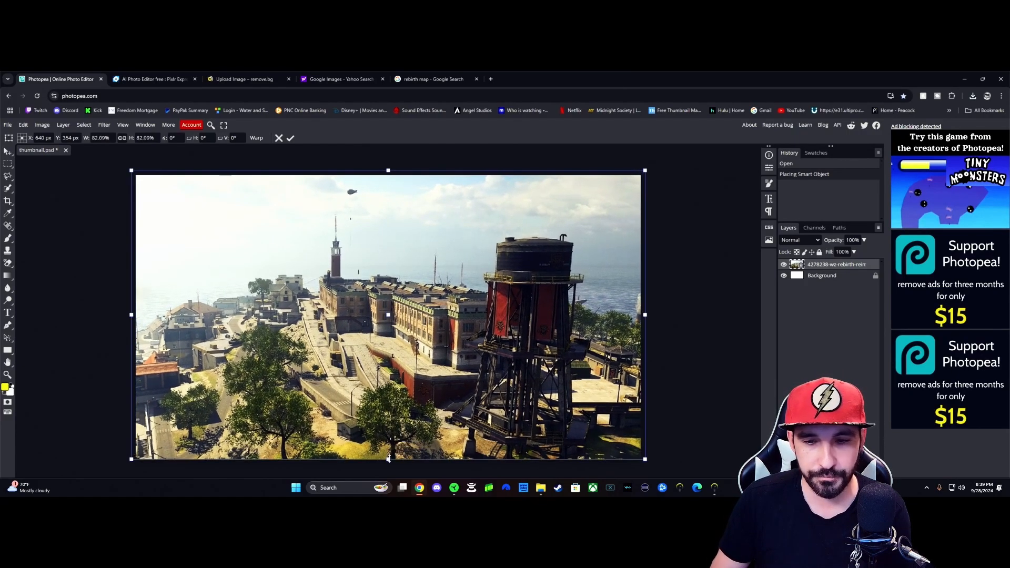
left_click(290, 139)
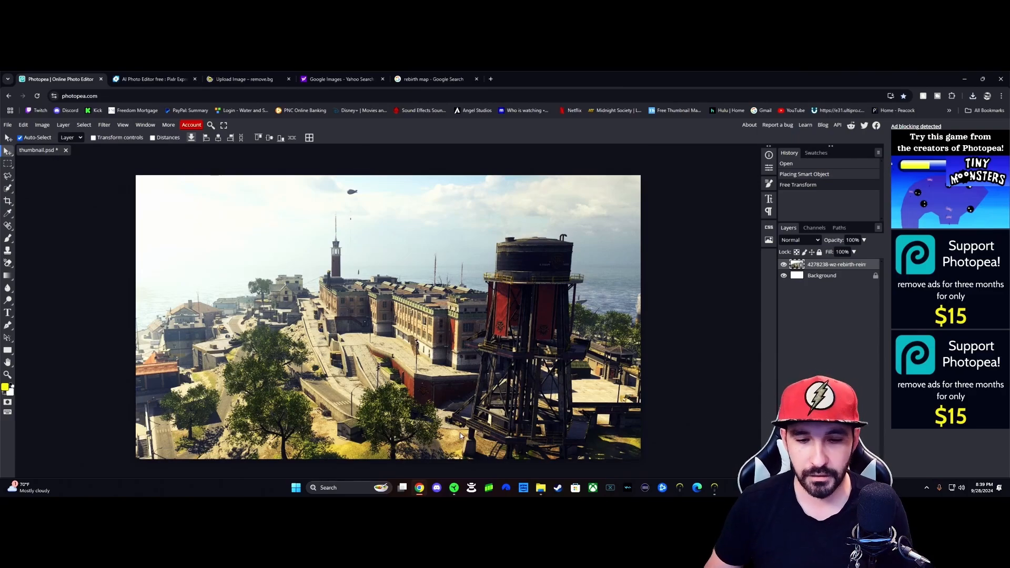
Step: Place the removebg-preview operator cut-out in the canvas's lower-right corner and scale it to about 191%
left_click(540, 488)
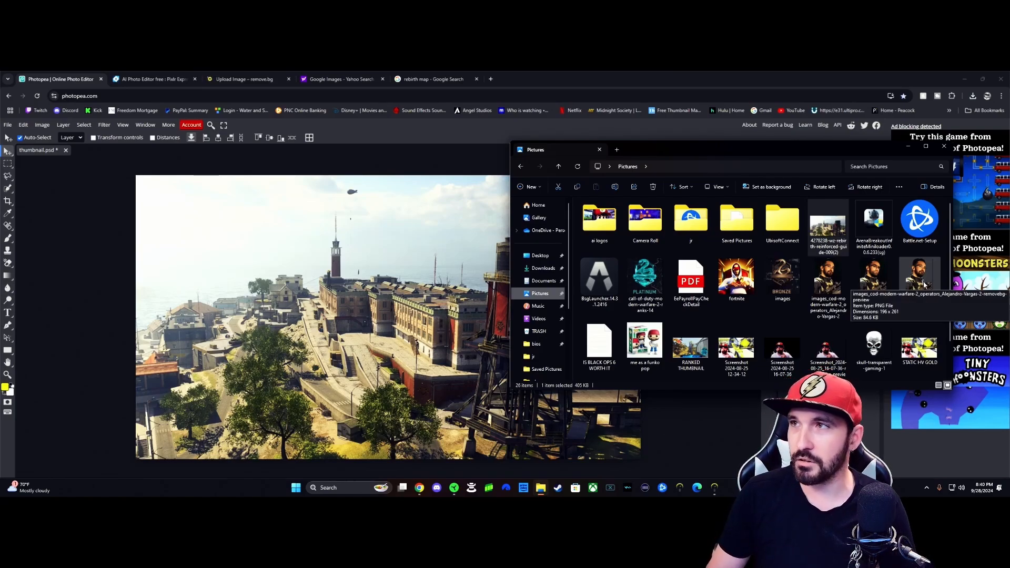
left_click_drag(924, 284, 482, 444)
left_click_drag(438, 391, 602, 409)
left_click_drag(507, 284, 492, 262)
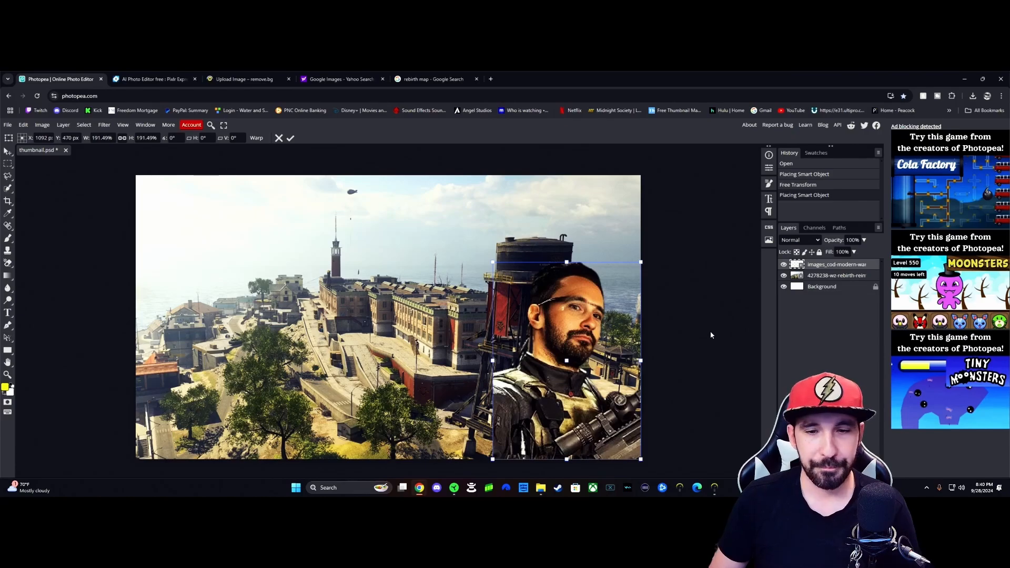
left_click(291, 138)
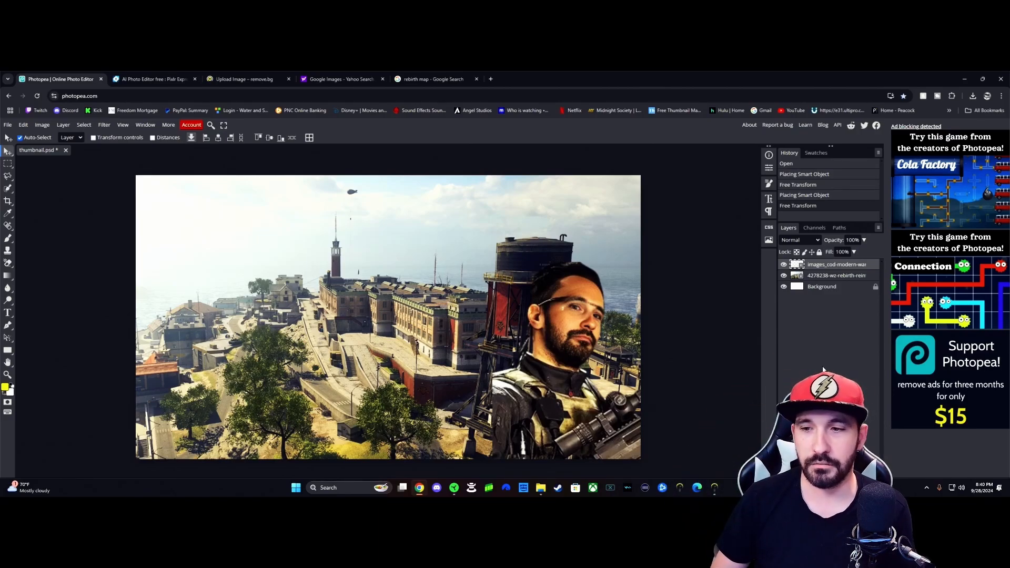
Step: Add a drop shadow to the operator layer with its angle set to 157°
right_click(827, 269)
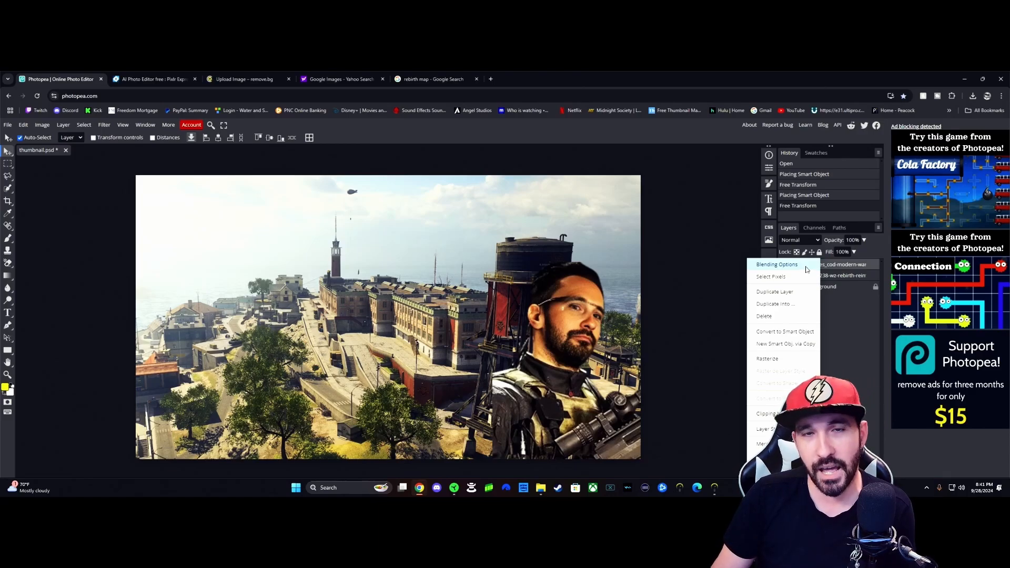
left_click(805, 268)
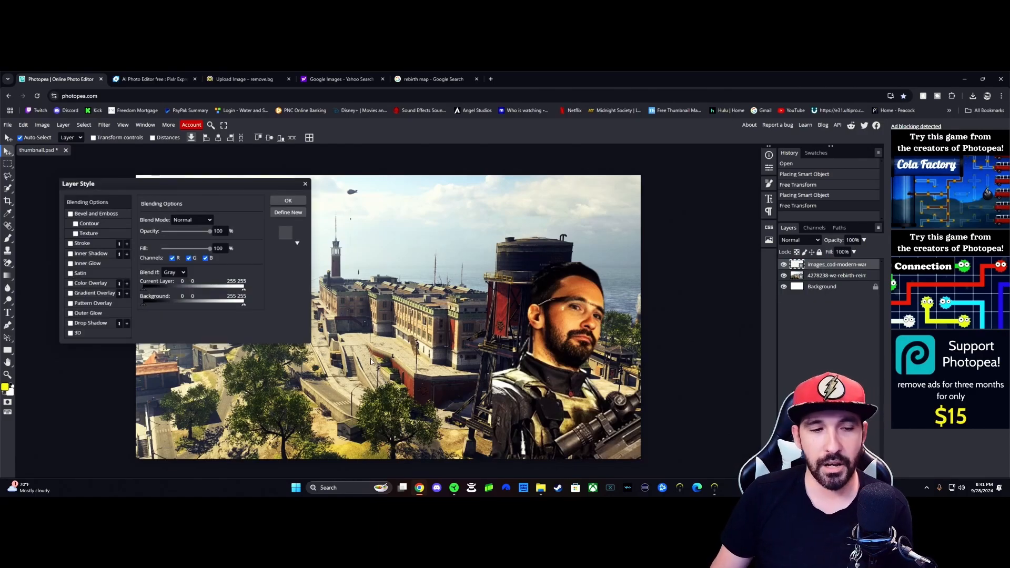
left_click_drag(194, 184, 375, 190)
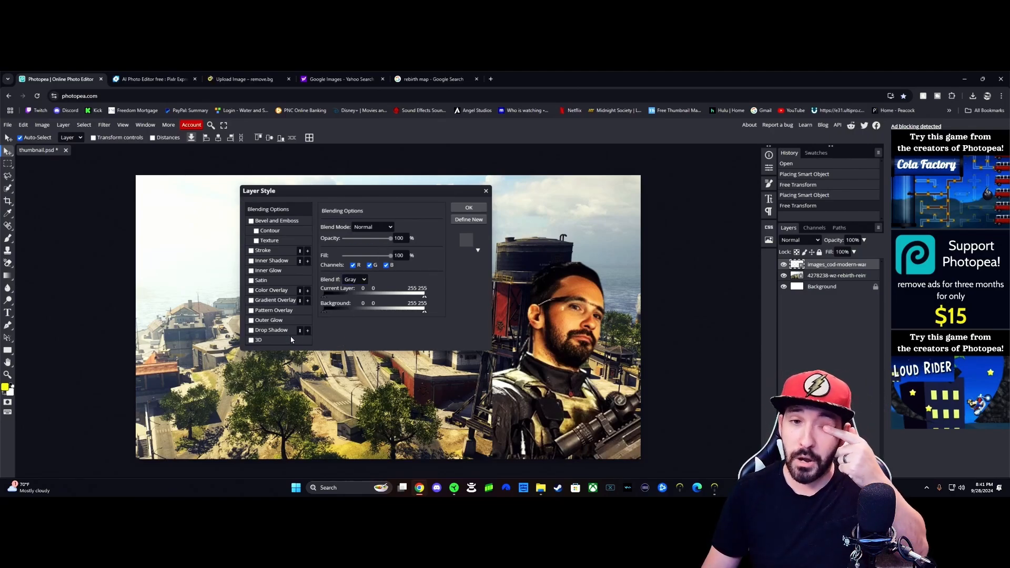
left_click(251, 330)
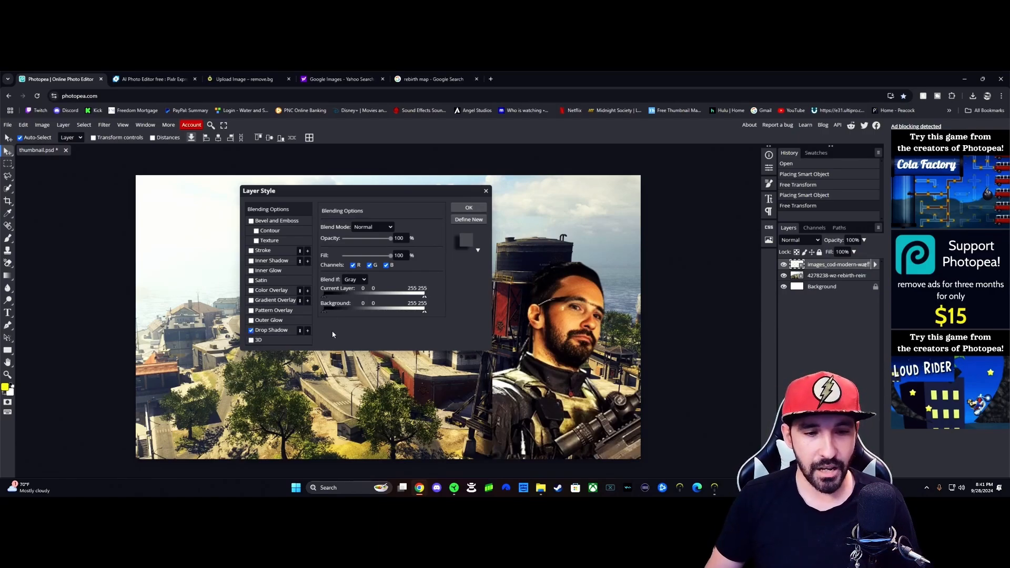
left_click(281, 331)
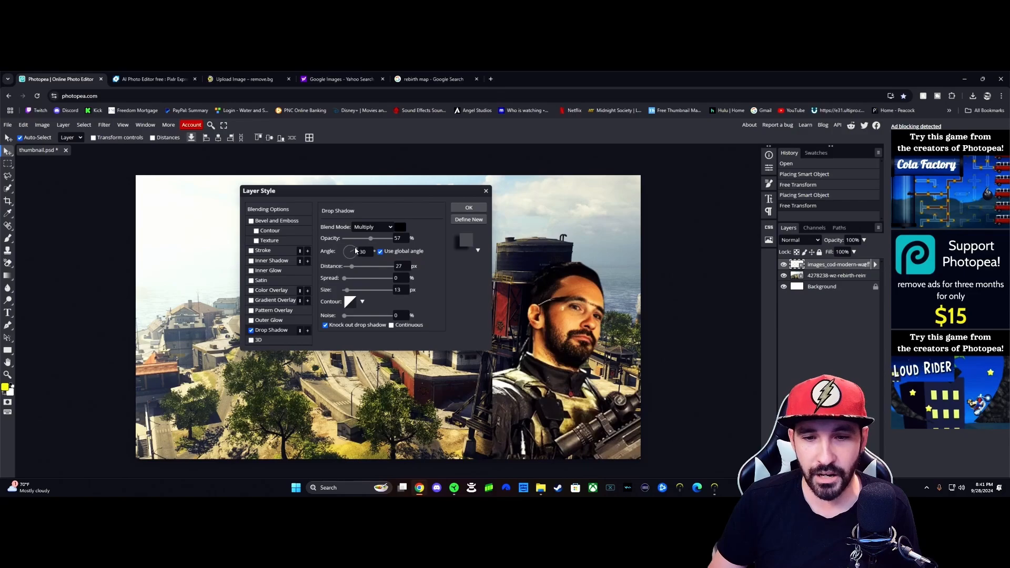
left_click_drag(355, 251, 347, 252)
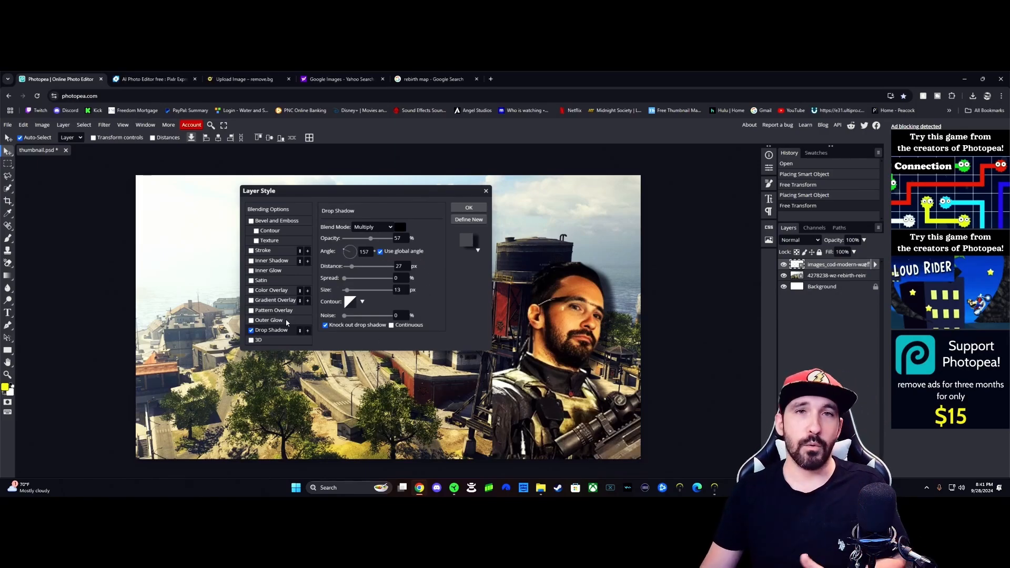
Step: Add an outer glow to the operator layer with a size of 53 px and a spread of 2%
left_click(251, 320)
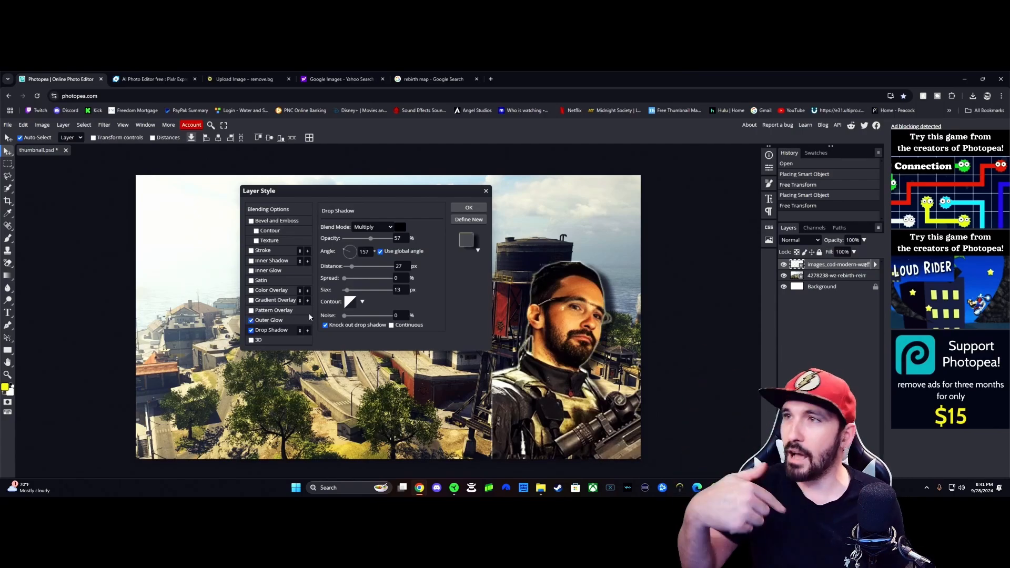
left_click(294, 321)
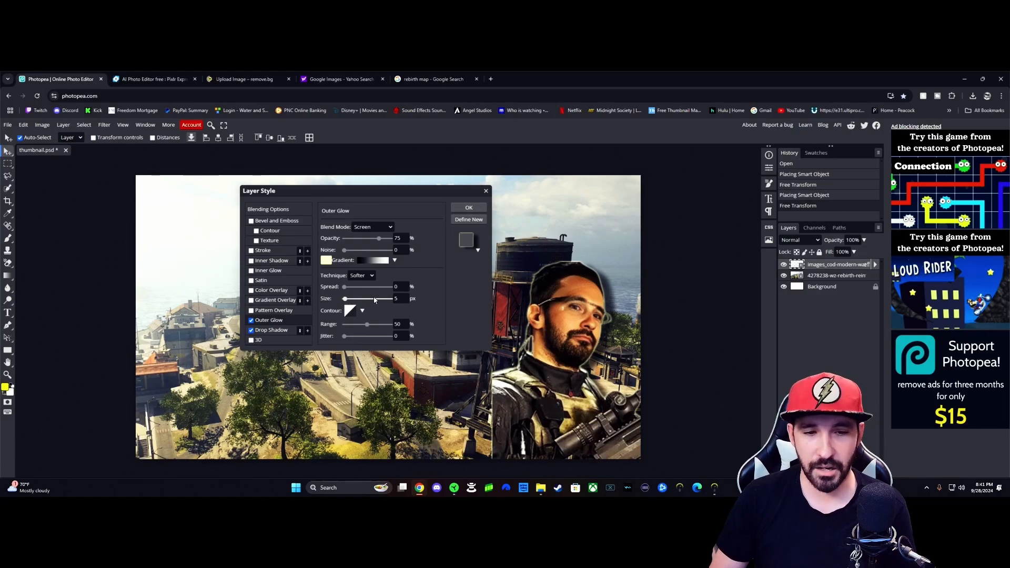
mouse_move(346, 302)
left_mouse_down()
mouse_move(363, 301)
mouse_move(345, 295)
mouse_move(351, 288)
mouse_move(371, 288)
mouse_move(345, 287)
mouse_move(356, 299)
left_mouse_up()
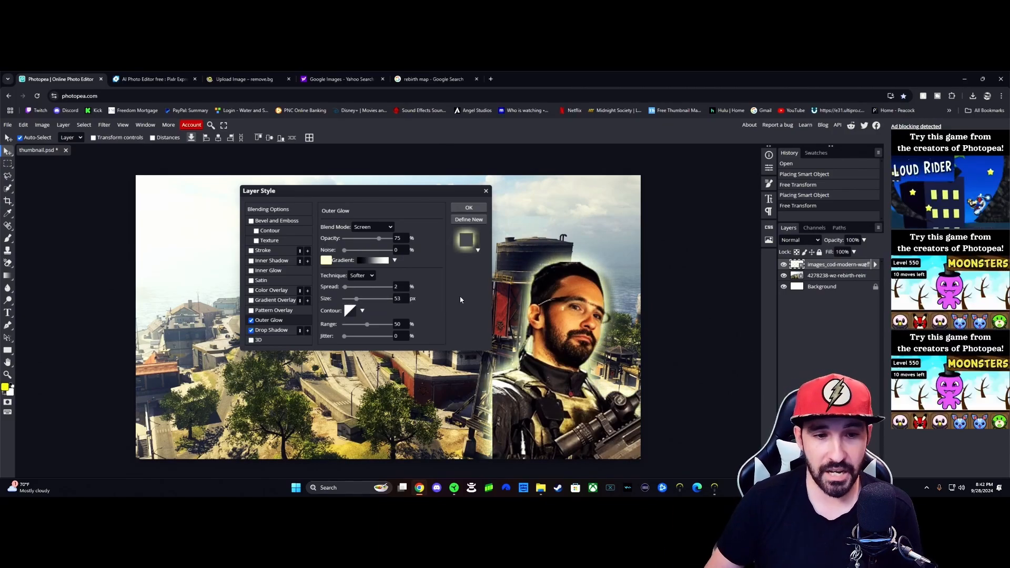
Step: Add a bevel and emboss with contour and an inner shadow angled at 80° to the operator layer, and apply the layer style
left_click(256, 230)
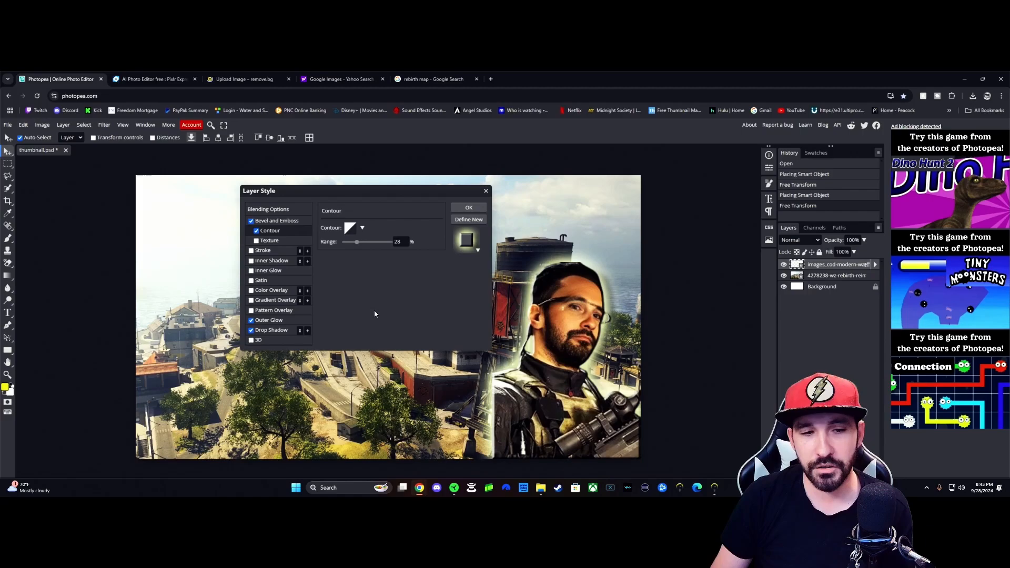
left_click(252, 271)
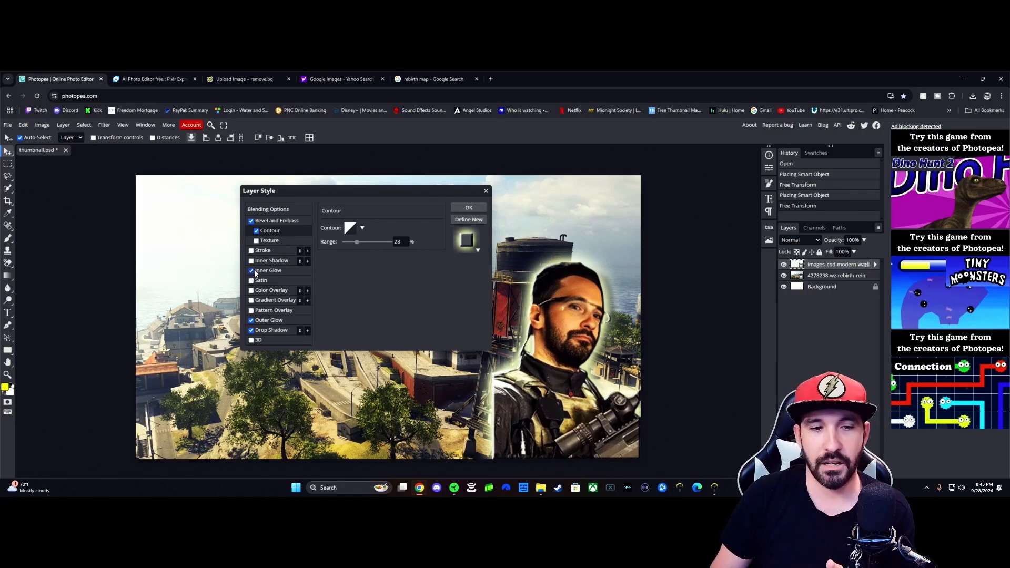
left_click(251, 270)
left_click(252, 260)
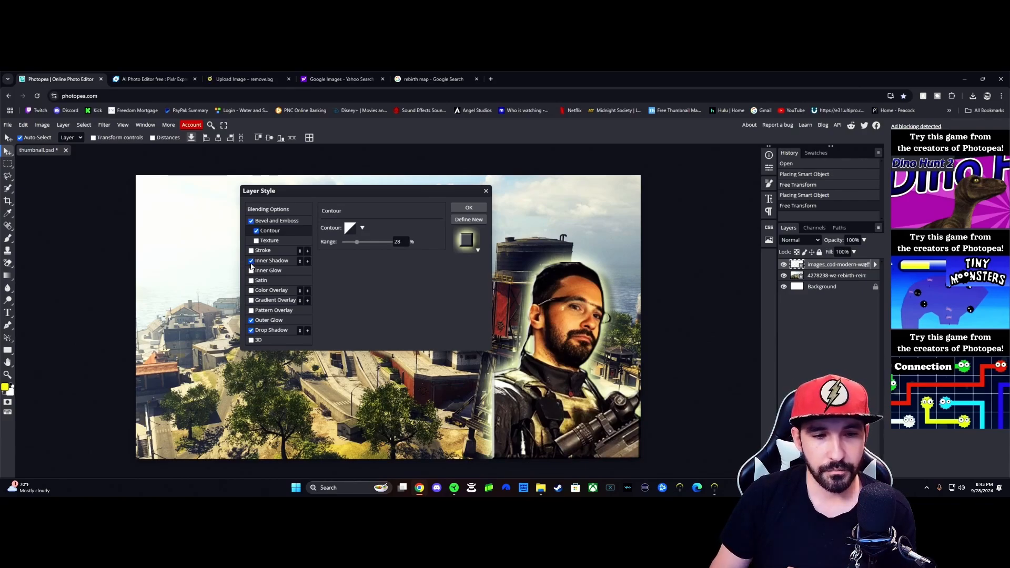
left_click(271, 260)
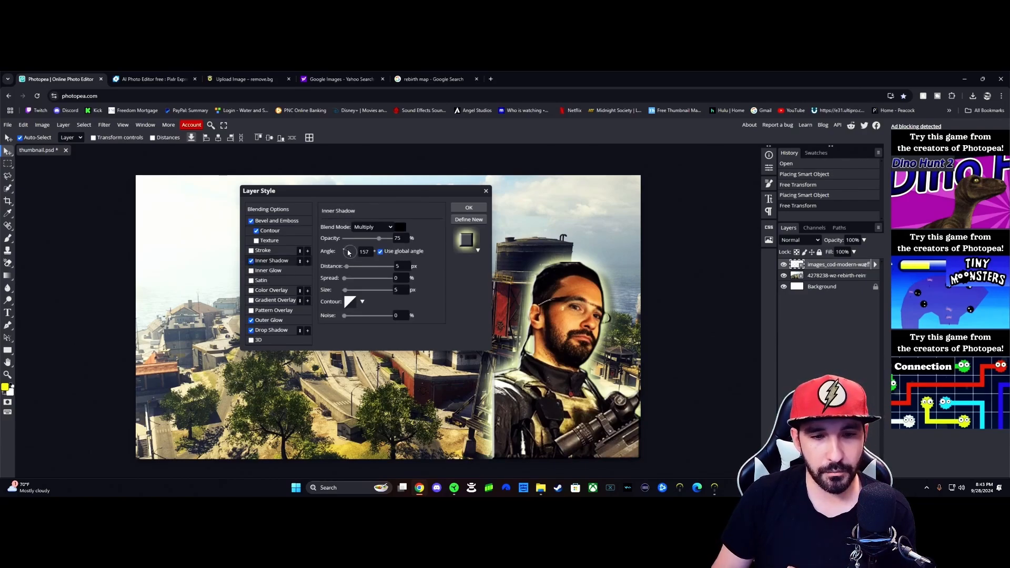
left_click_drag(348, 249, 350, 245)
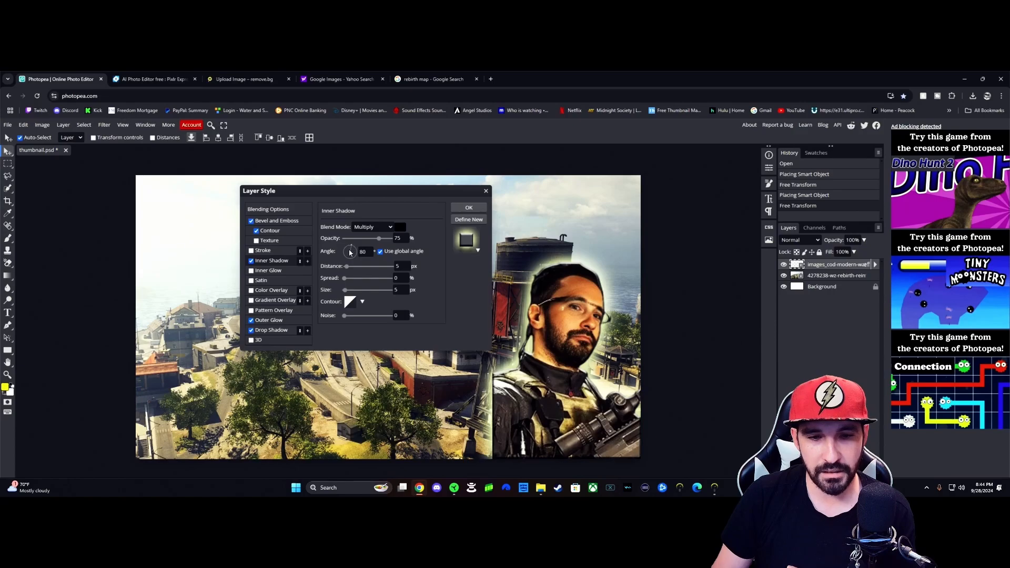
left_click(473, 211)
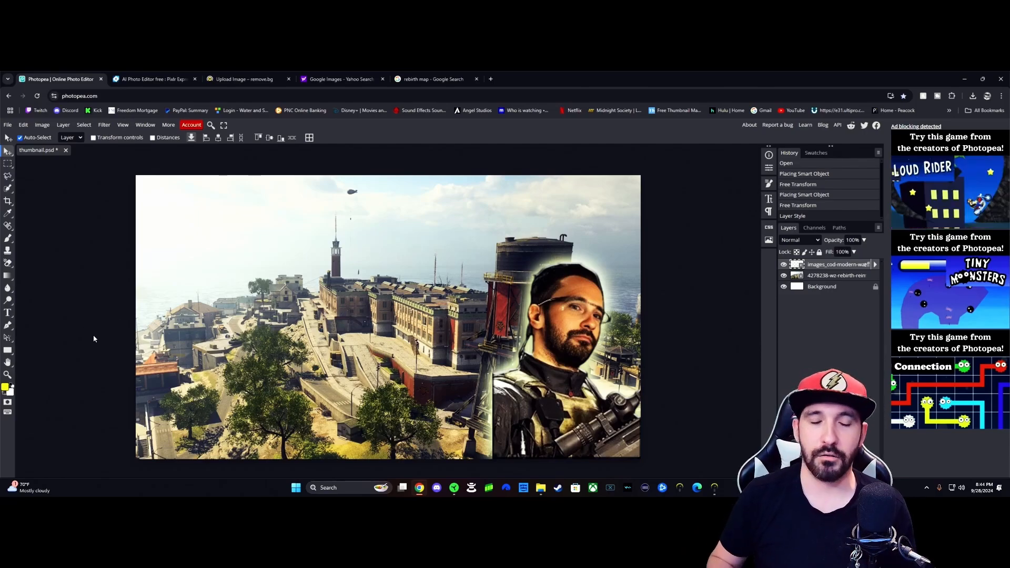
Step: Start a yellow text layer in the sky area with the DayPosterBlack font at a size of 150 px
left_click(8, 314)
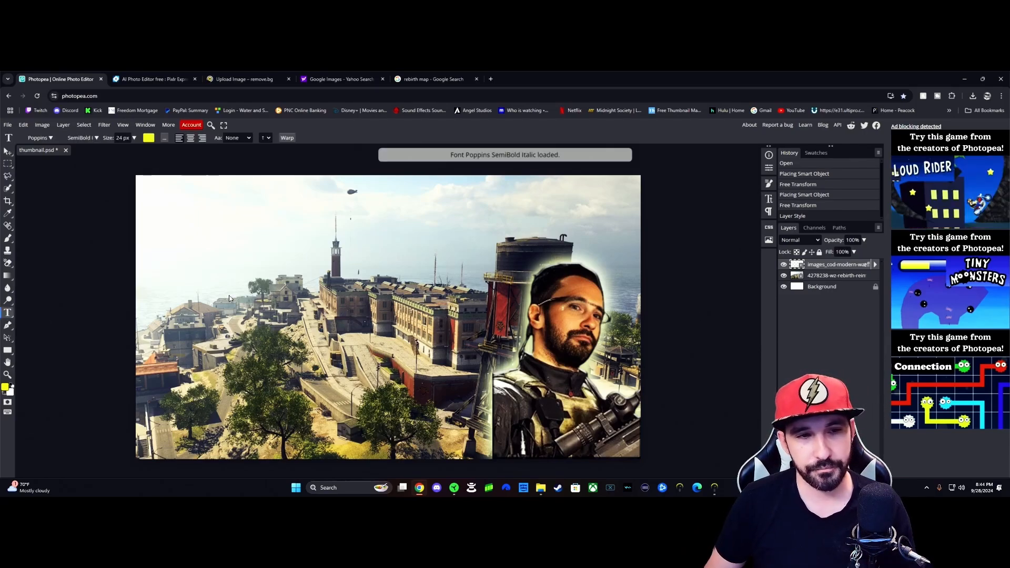
left_click(234, 233)
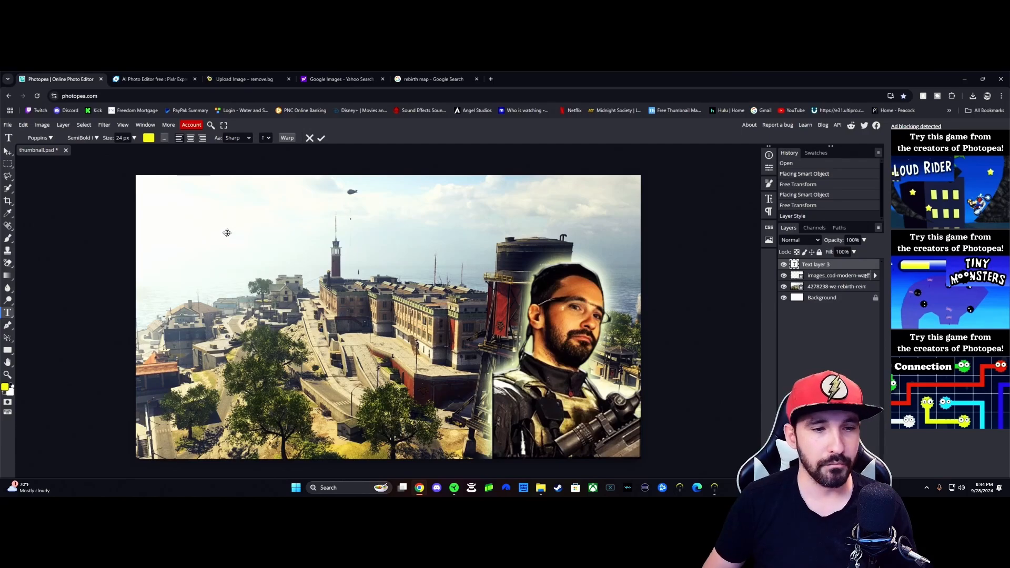
left_click_drag(133, 139, 211, 172)
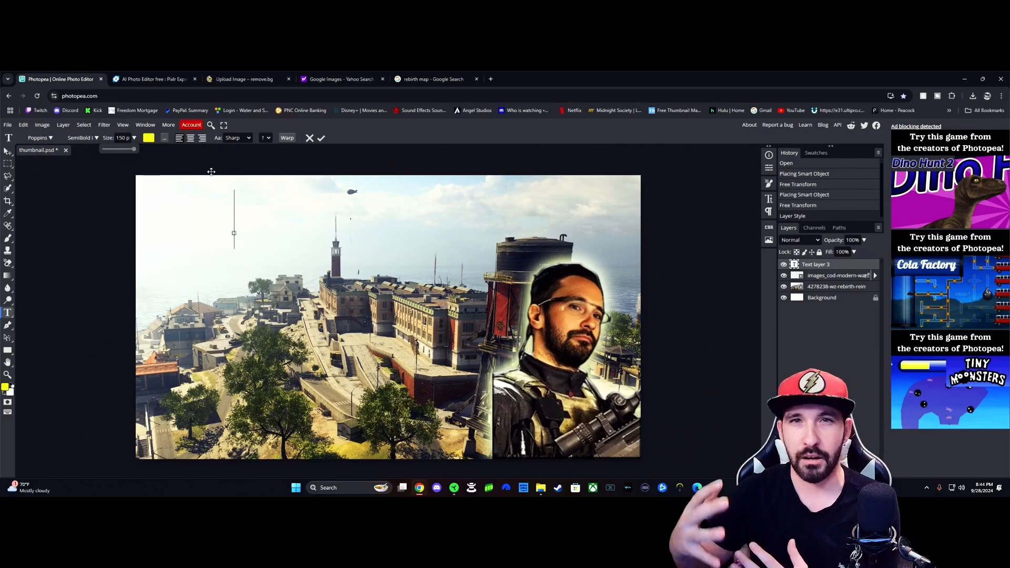
left_click(42, 138)
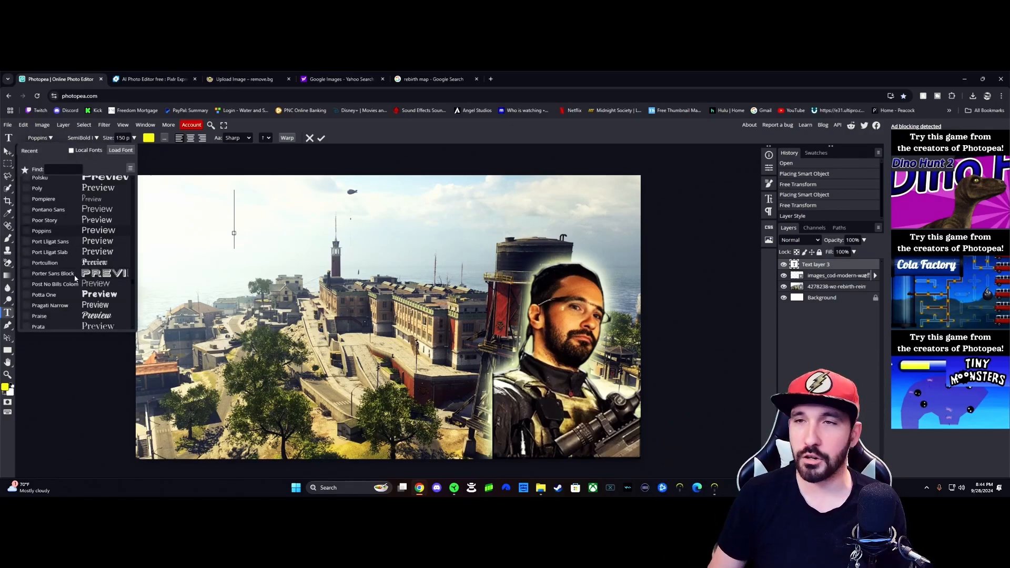
scroll(71, 279, "up", 15)
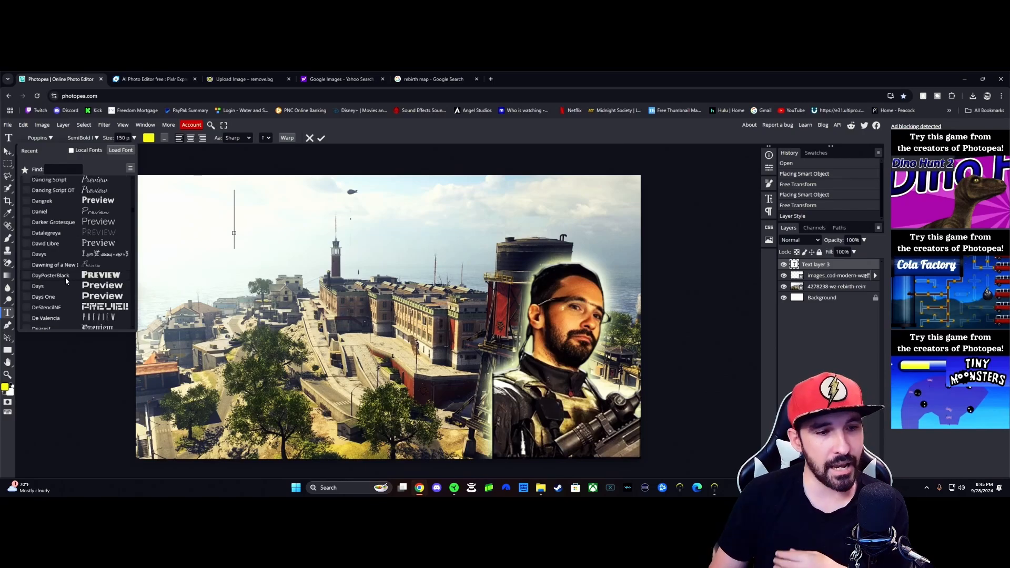
left_click(50, 275)
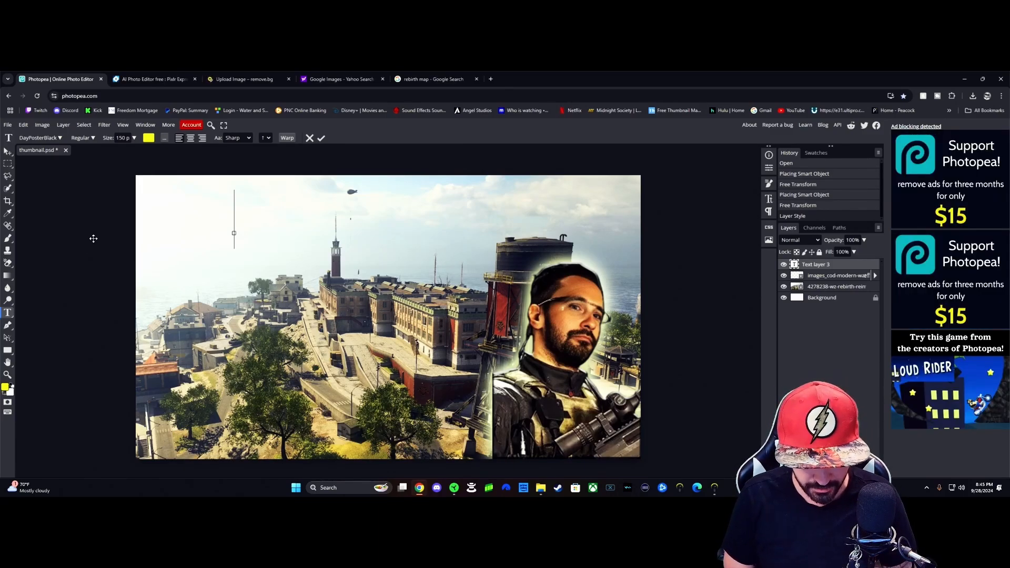
Step: Enter the title "HIGH KILL GAME" and move it to start at the canvas's left edge
type("HIGH KILL ")
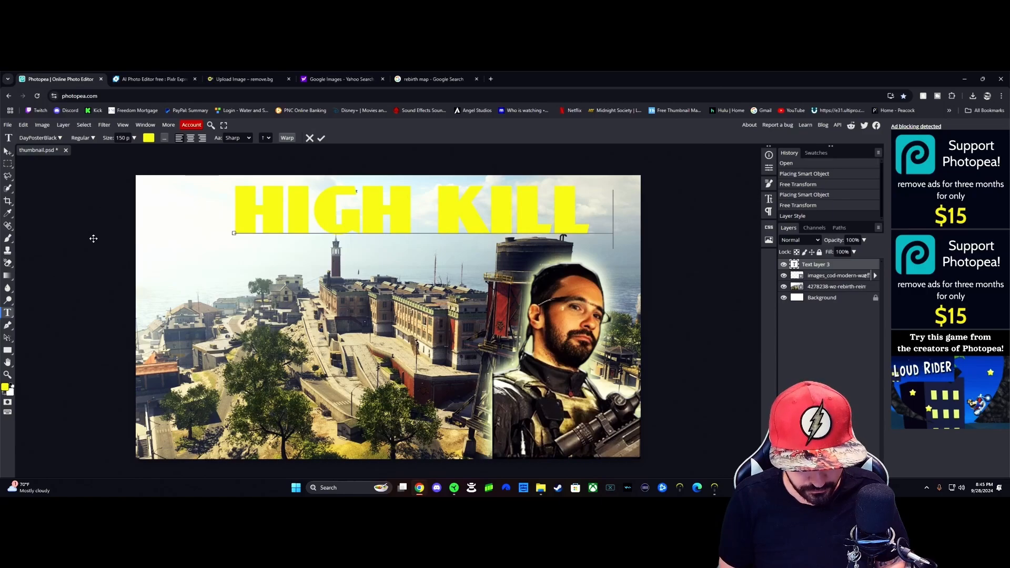
type("GAME")
left_click_drag(368, 258, 262, 263)
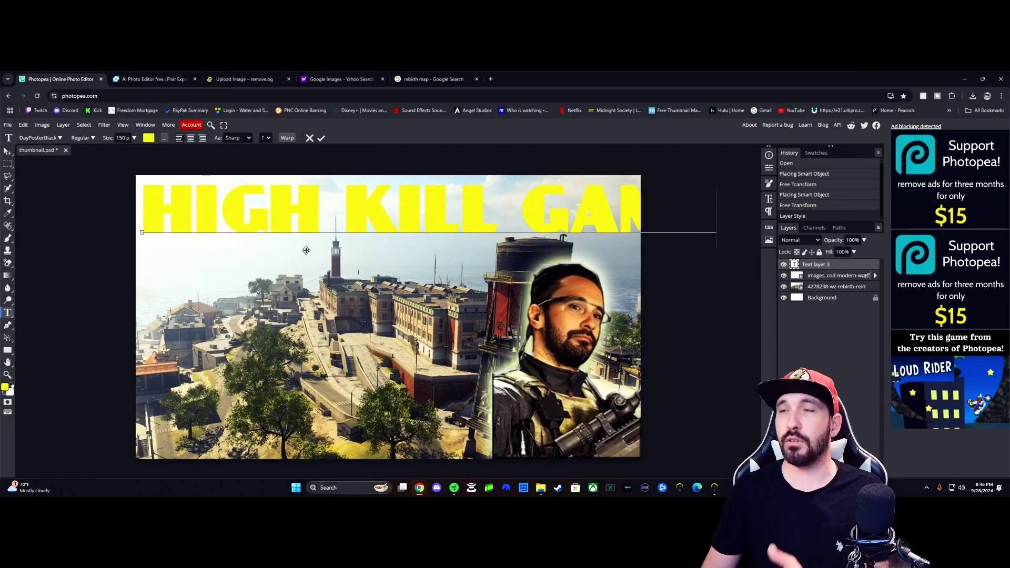
Step: Reduce the font size of the title's letters "HIGH KILL GAM" to 93 px
left_click(135, 139)
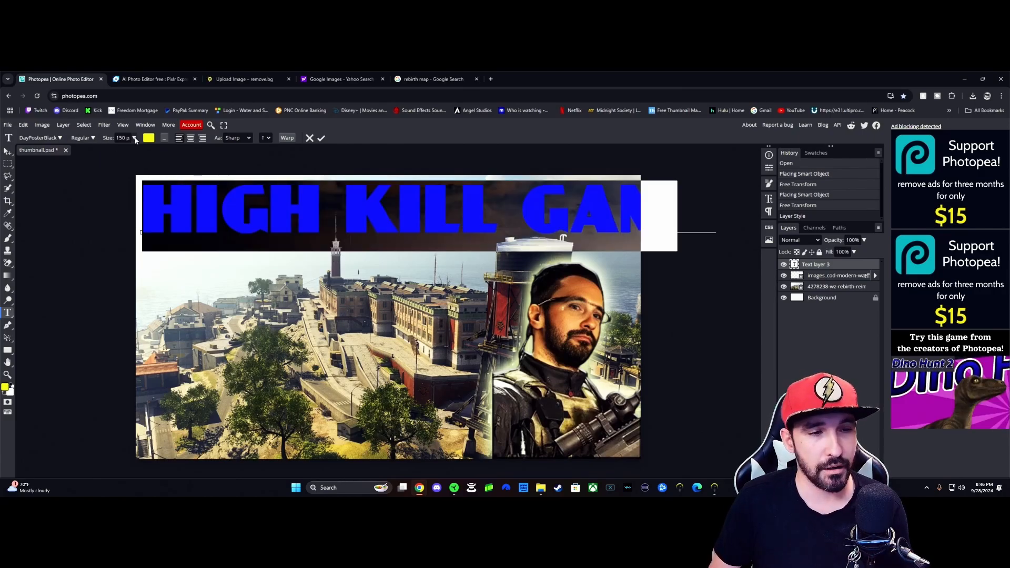
left_click(135, 139)
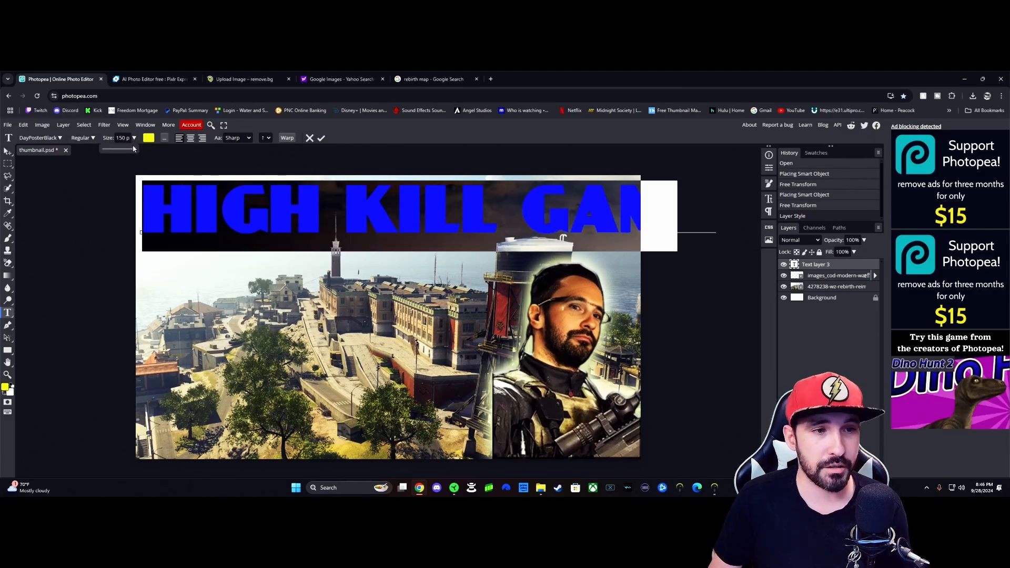
left_click_drag(134, 150, 130, 152)
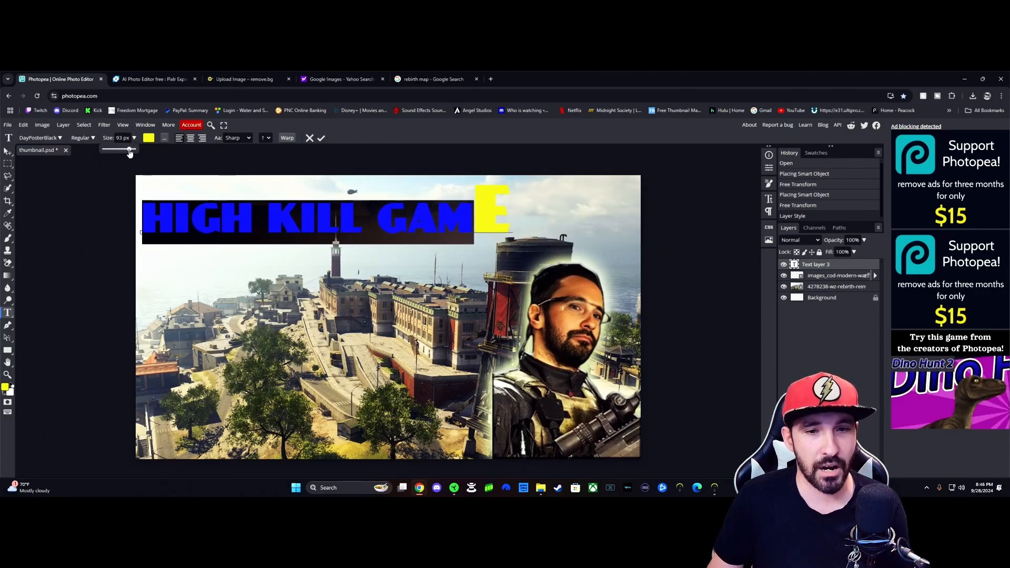
Step: Change the font of the whole title text to Days One
left_click(508, 218)
left_click_drag(507, 220, 152, 214)
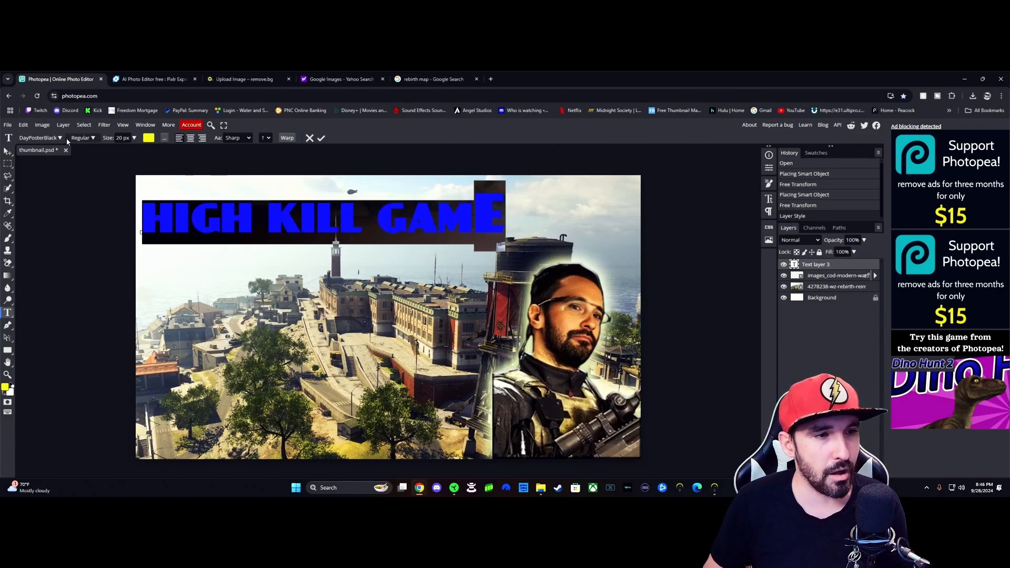
left_click(42, 138)
left_click(74, 252)
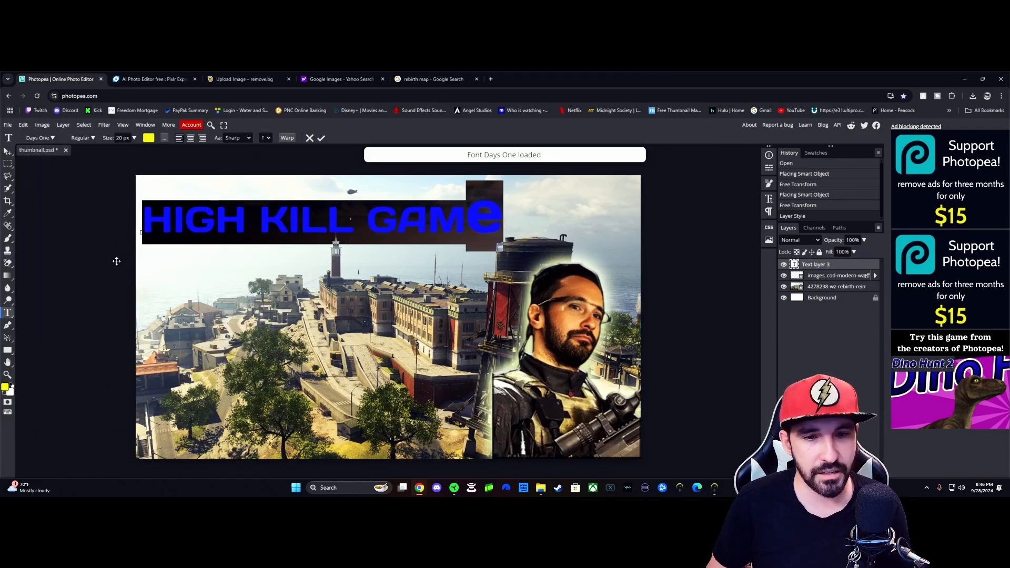
left_click(503, 224)
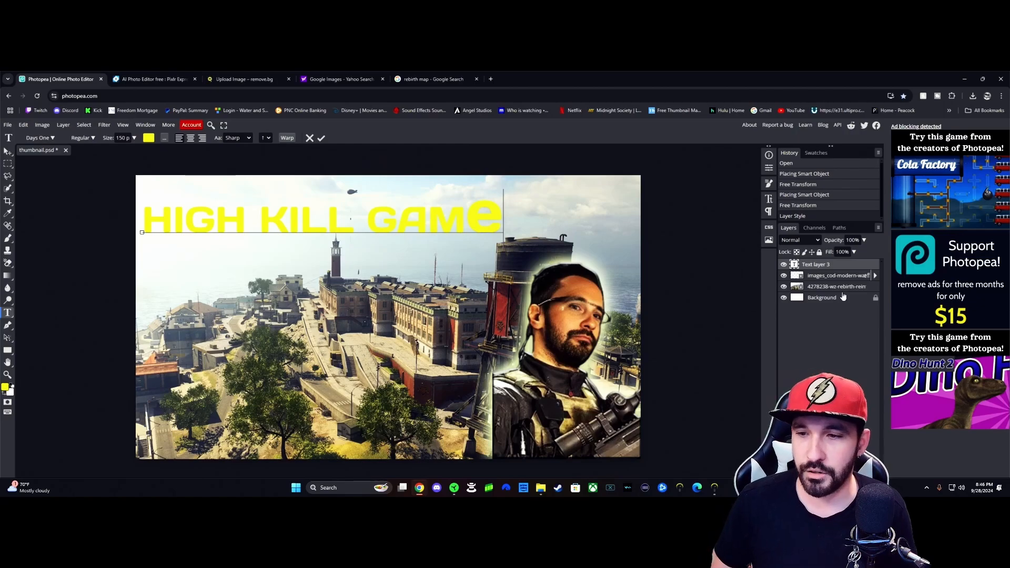
Step: Add a drop shadow and an outer glow to the title text layer, keeping the Layer Style dialog clear of the title
right_click(823, 268)
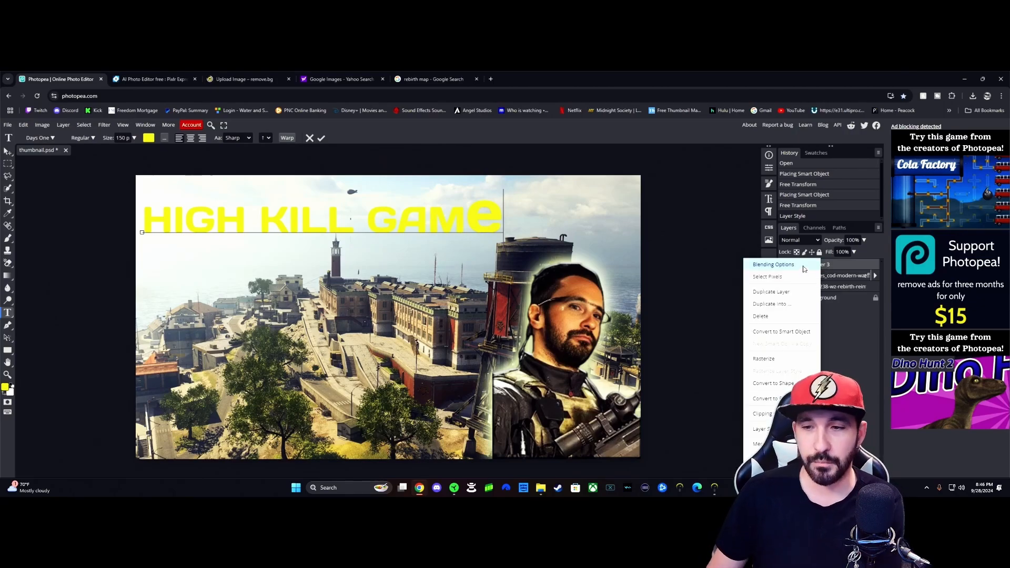
left_click(773, 265)
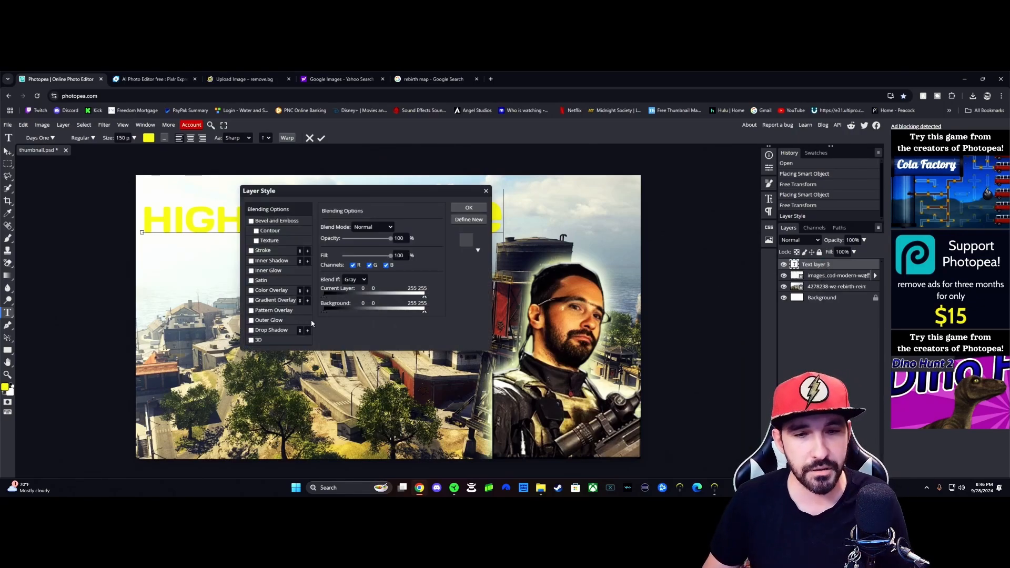
left_click_drag(358, 193, 411, 277)
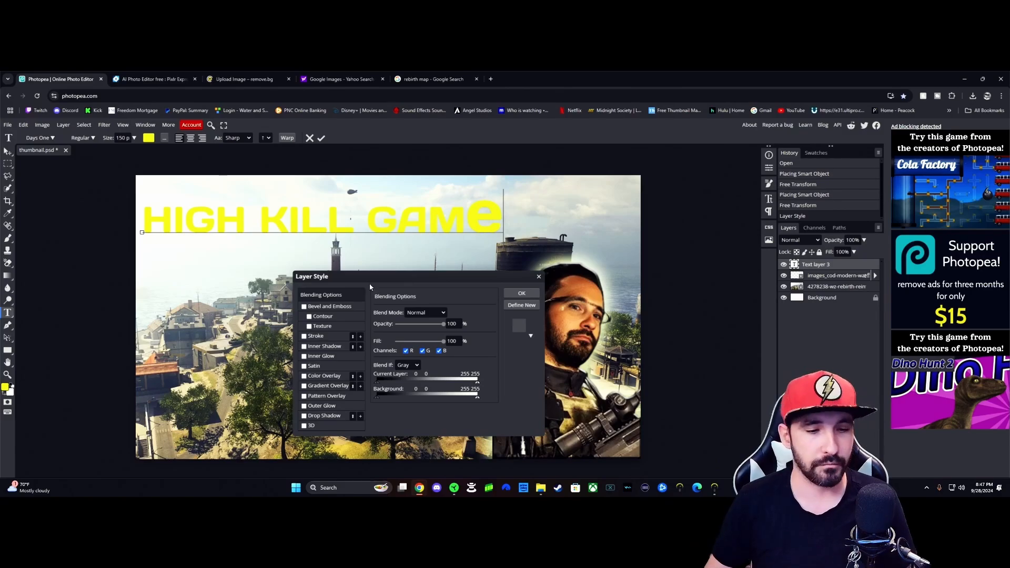
left_click(304, 416)
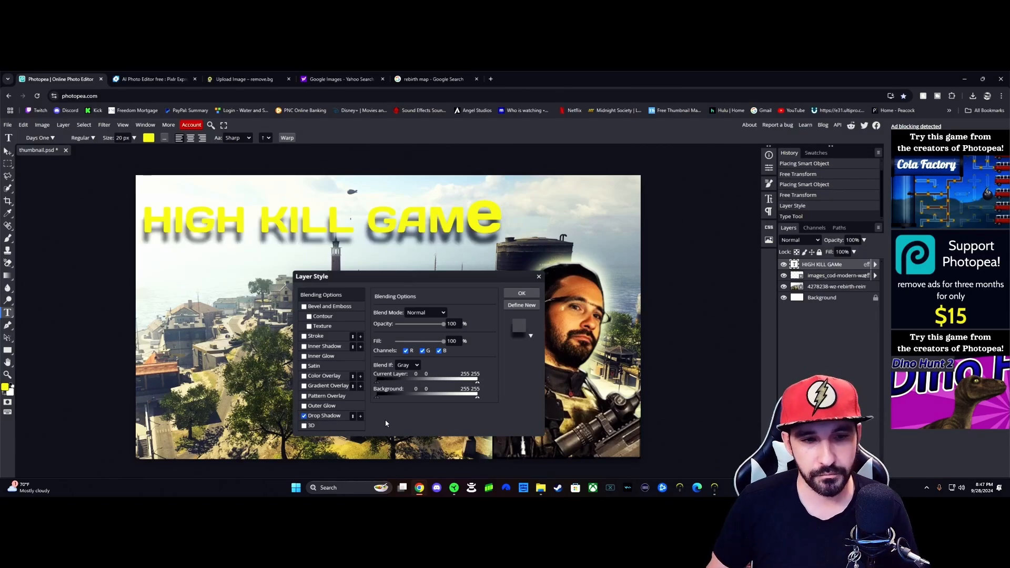
left_click(304, 426)
left_click(304, 426)
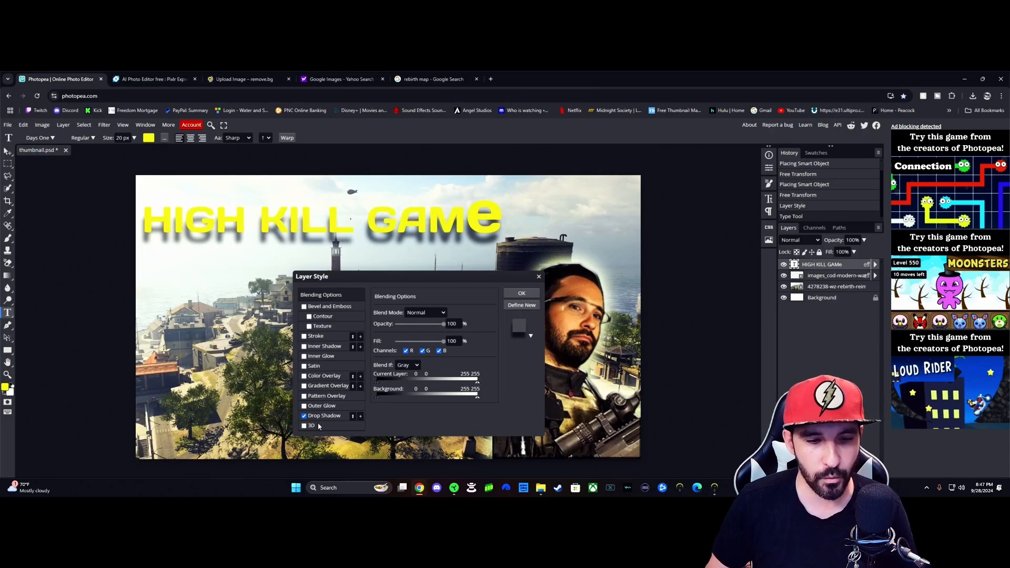
left_click(305, 406)
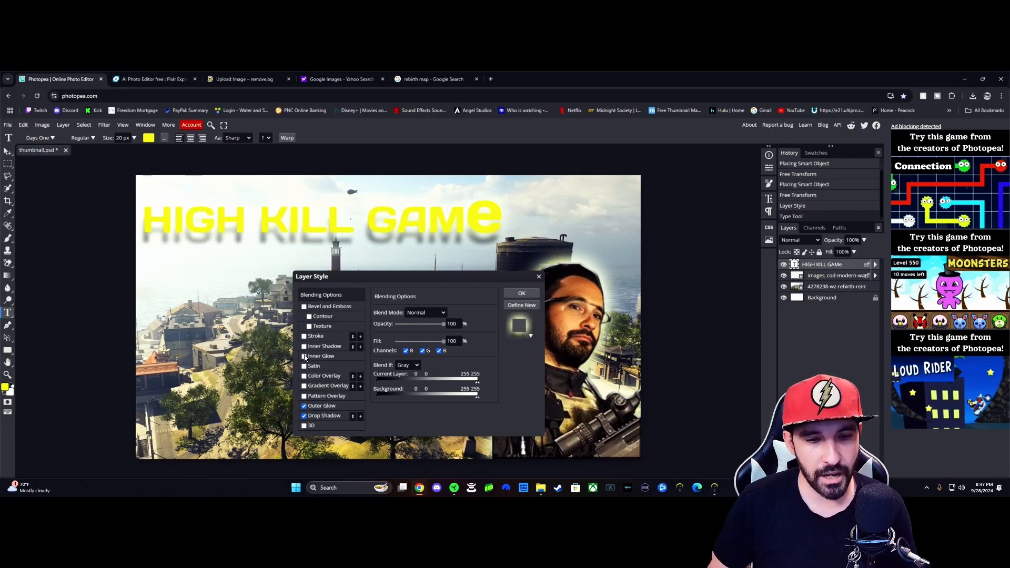
left_click(305, 357)
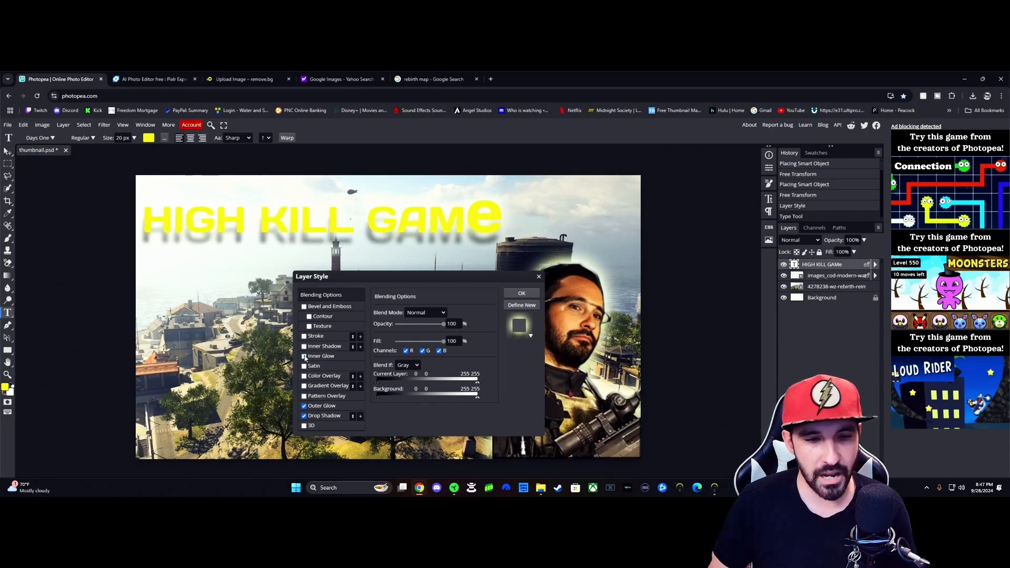
Step: Add a bevel and emboss with contour and texture to the title, using the thin vertical line pattern for the texture
left_click(310, 326)
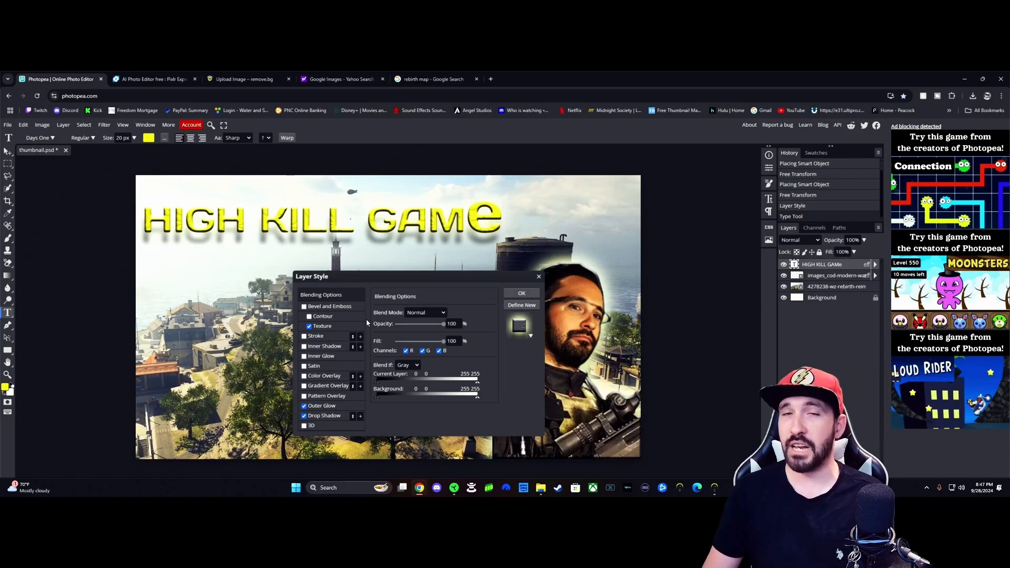
left_click(322, 326)
left_click(406, 317)
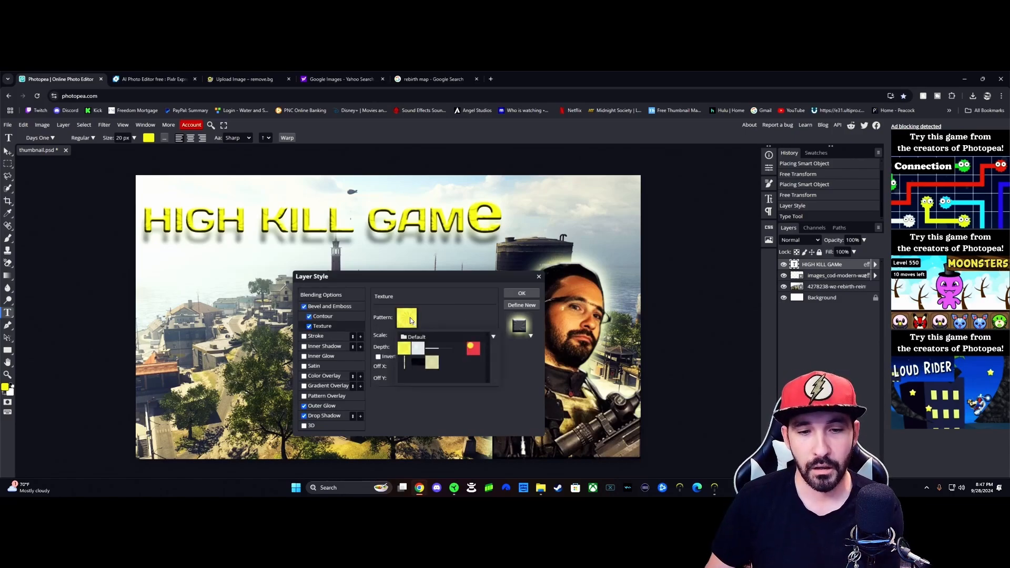
left_click(434, 351)
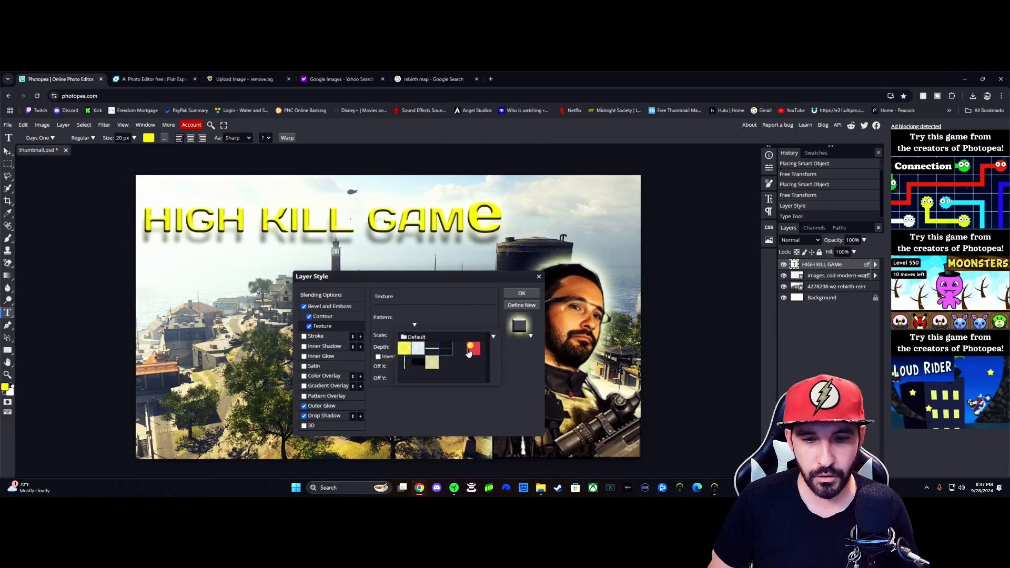
left_click(471, 350)
left_click(418, 363)
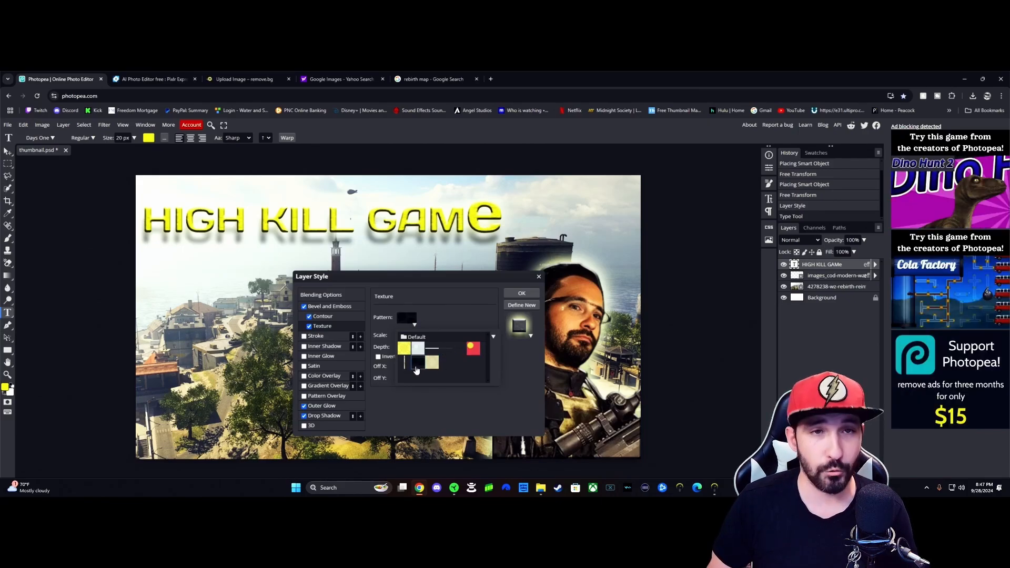
left_click(405, 367)
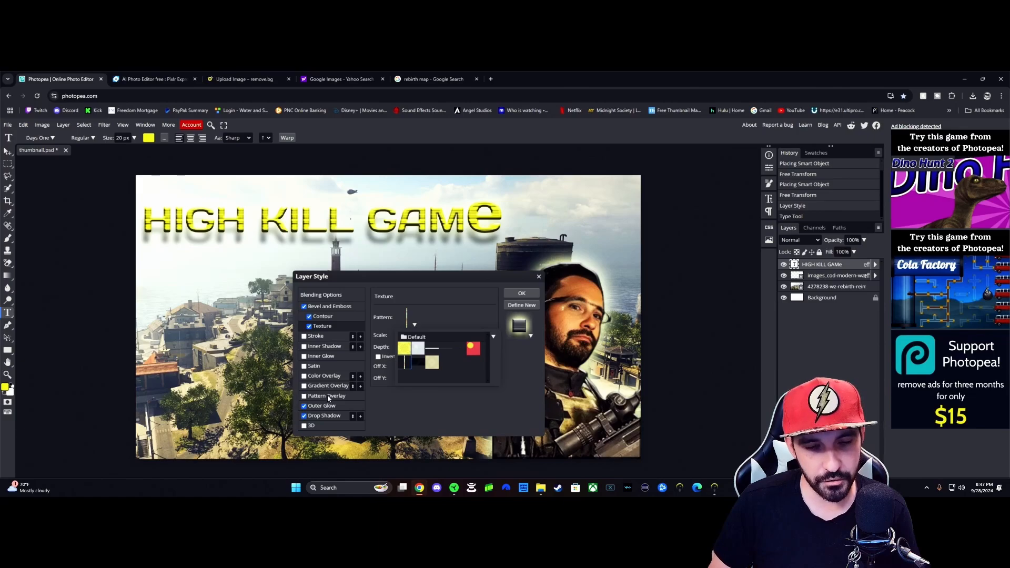
Step: Add a stroke to the title text in its layer style
left_click(304, 336)
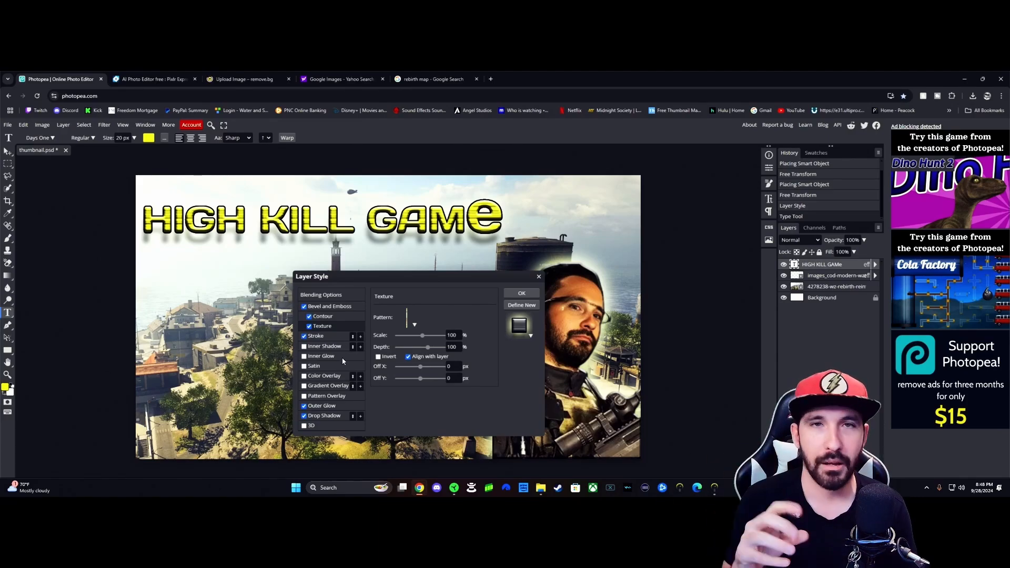
left_click(303, 366)
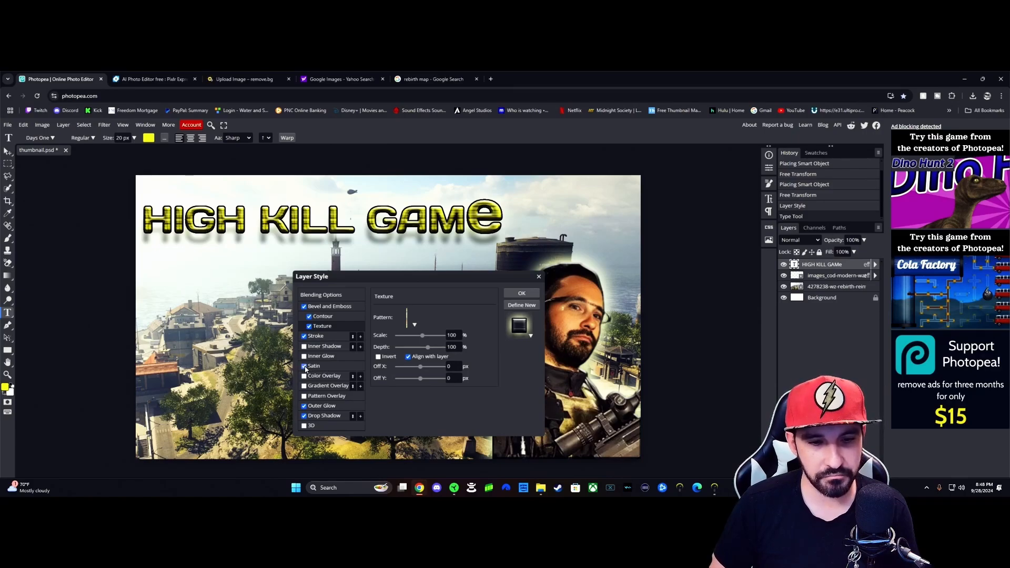
left_click(305, 367)
left_click(304, 376)
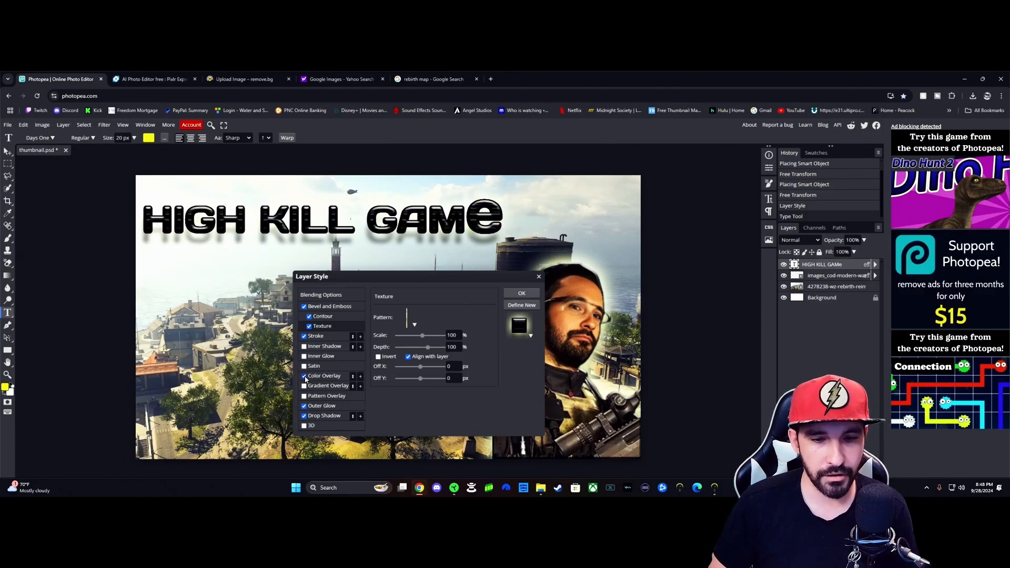
left_click(304, 376)
left_click(304, 386)
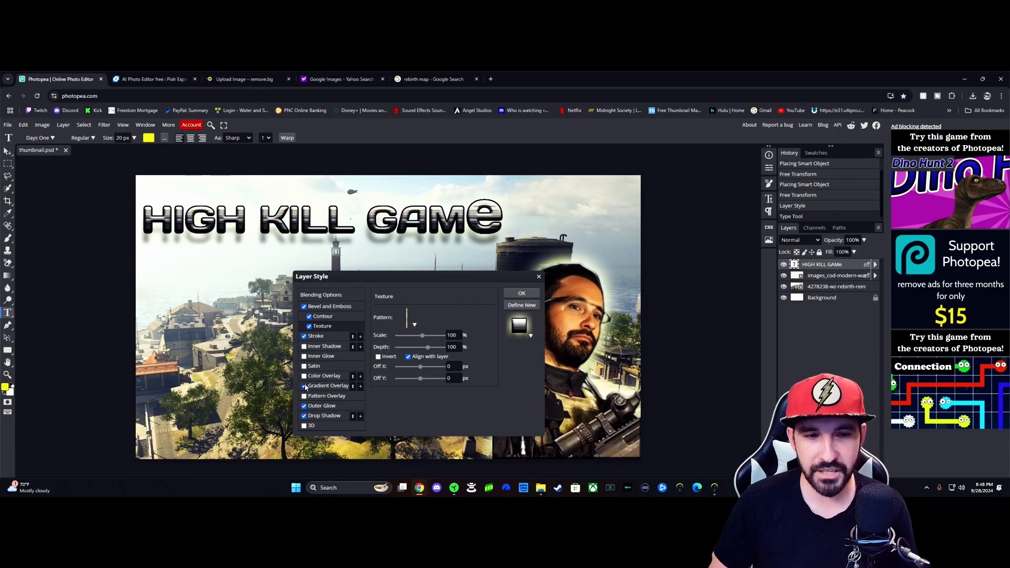
left_click(304, 386)
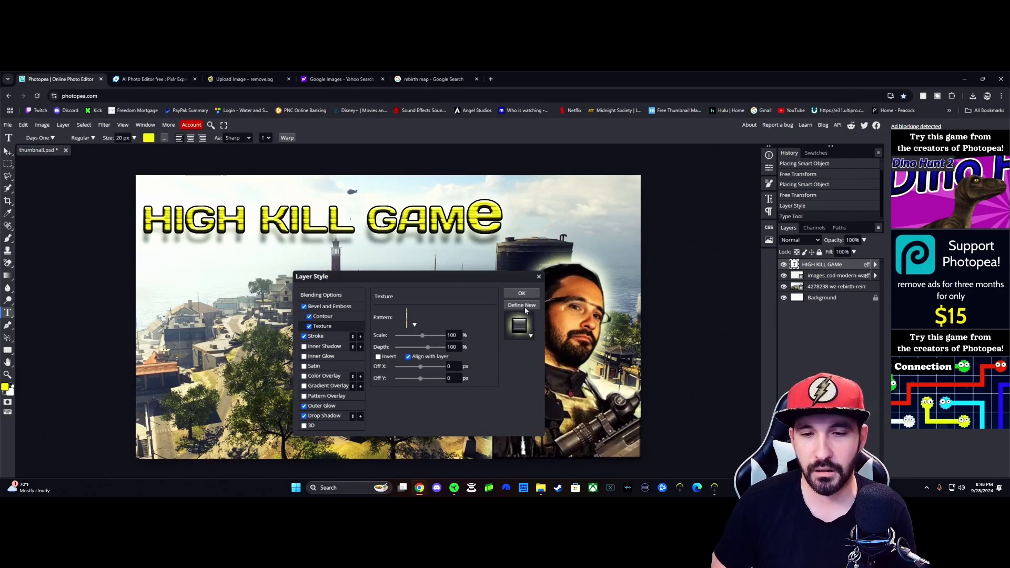
Step: Accept the title's layer style and recolor the whole title text to near-black (#030300)
left_click(523, 293)
left_click_drag(503, 232, 141, 231)
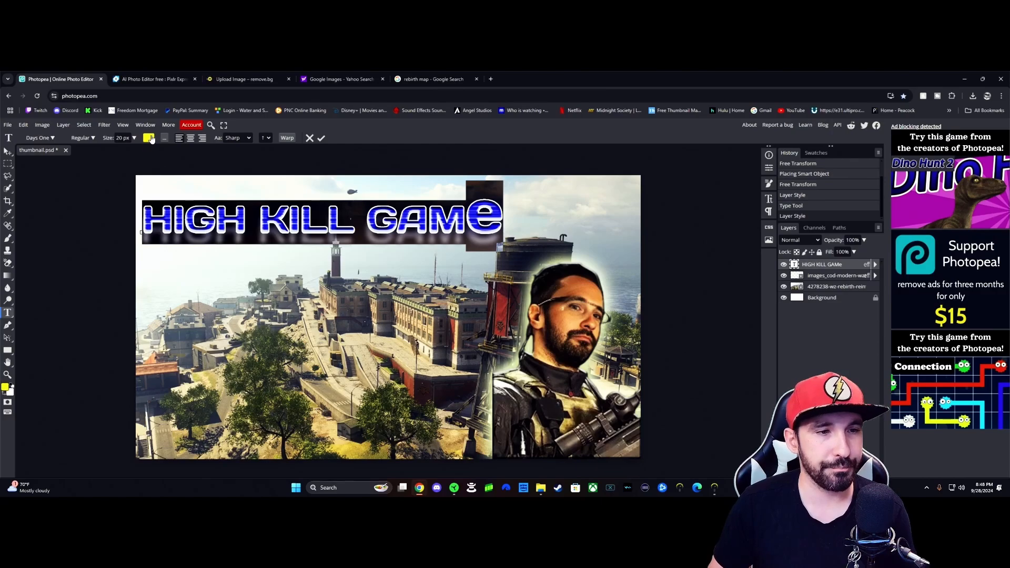
left_click(149, 138)
left_click_drag(151, 291, 154, 294)
left_click(229, 200)
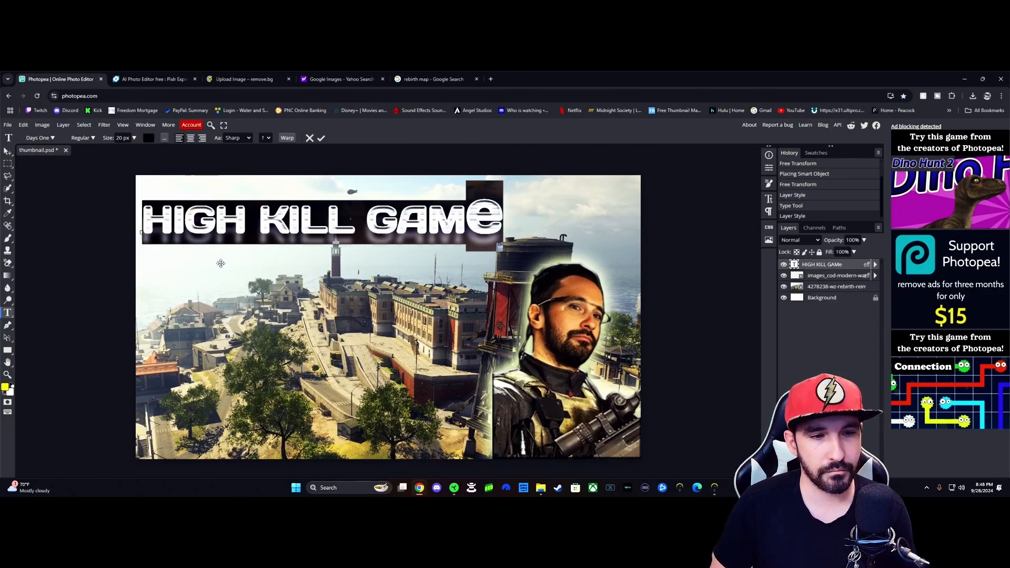
left_click(345, 282)
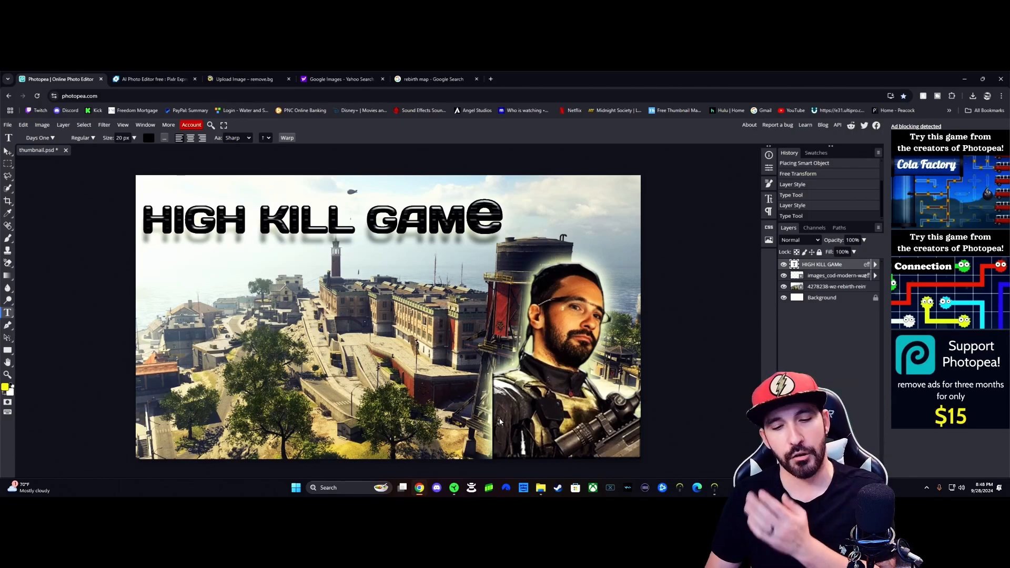
Step: Place the transparent skull image from the Pictures folder below the word "HIGH", scaled down to about 39%
mouse_move(541, 490)
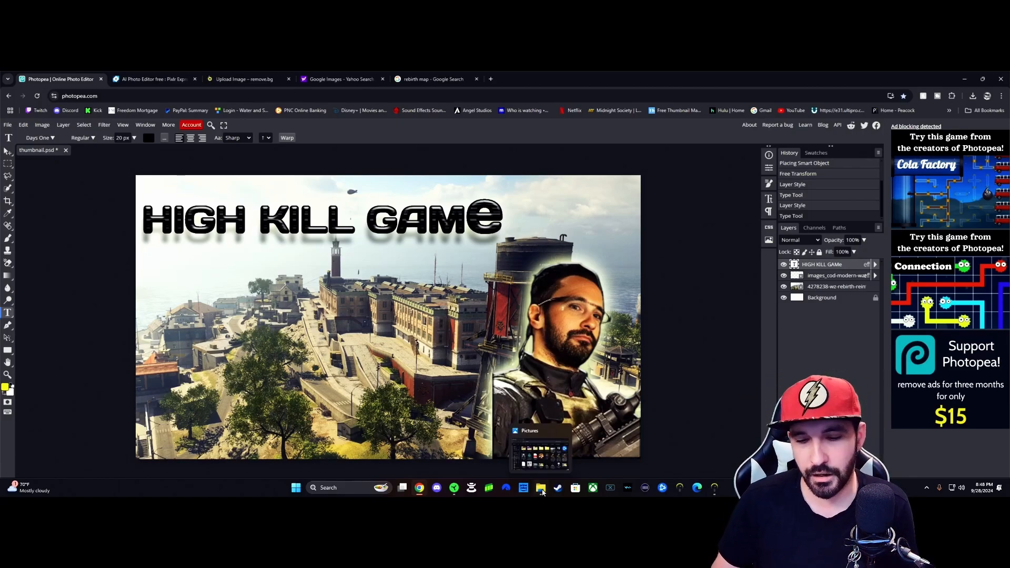
left_click(542, 490)
left_click_drag(877, 350, 298, 351)
left_click_drag(562, 175, 402, 310)
left_click_drag(345, 403, 275, 358)
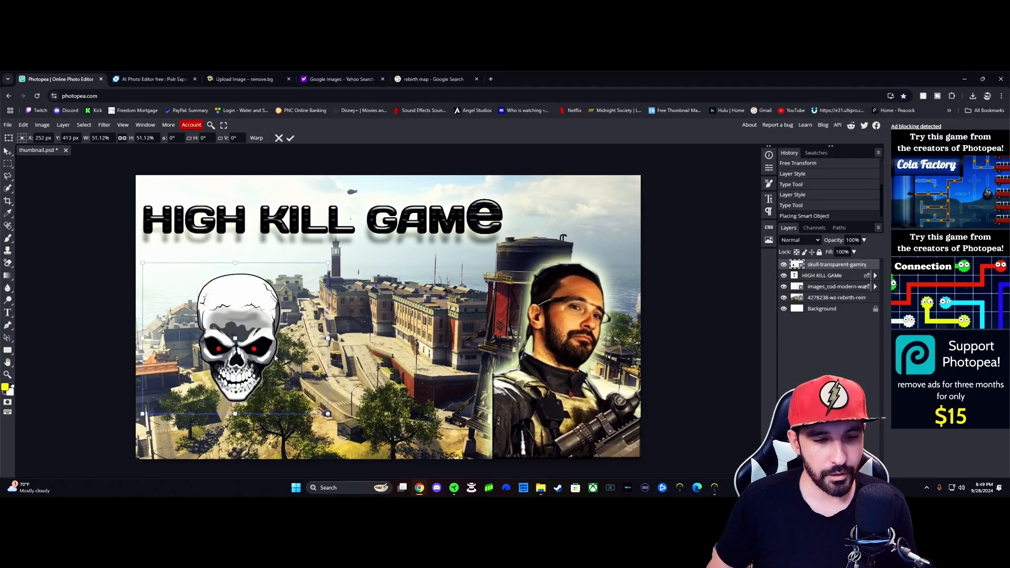
left_click_drag(324, 412, 287, 372)
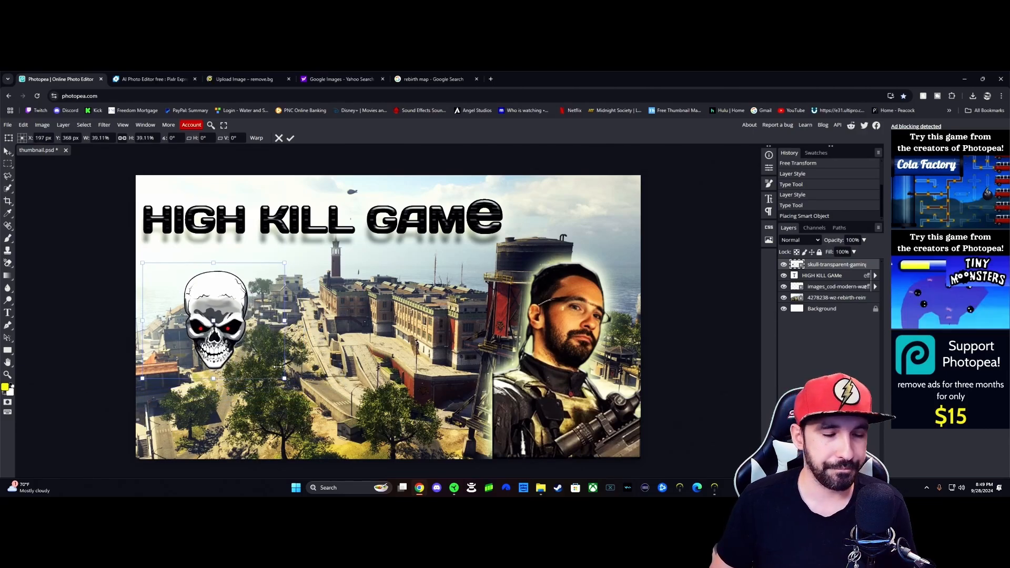
Step: Add a drop shadow and an outer glow to the skull layer
right_click(820, 266)
left_click(804, 268)
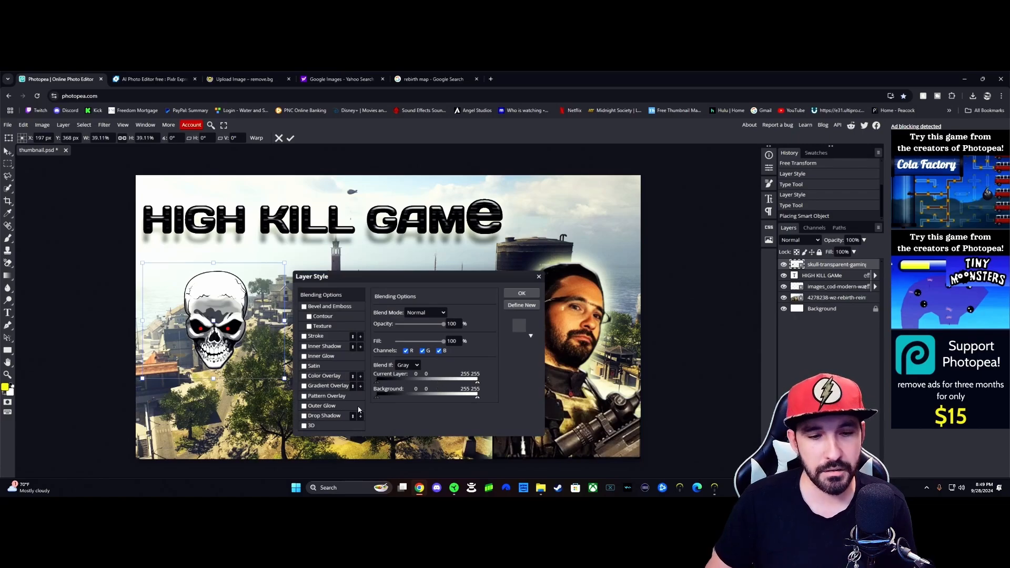
left_click(304, 416)
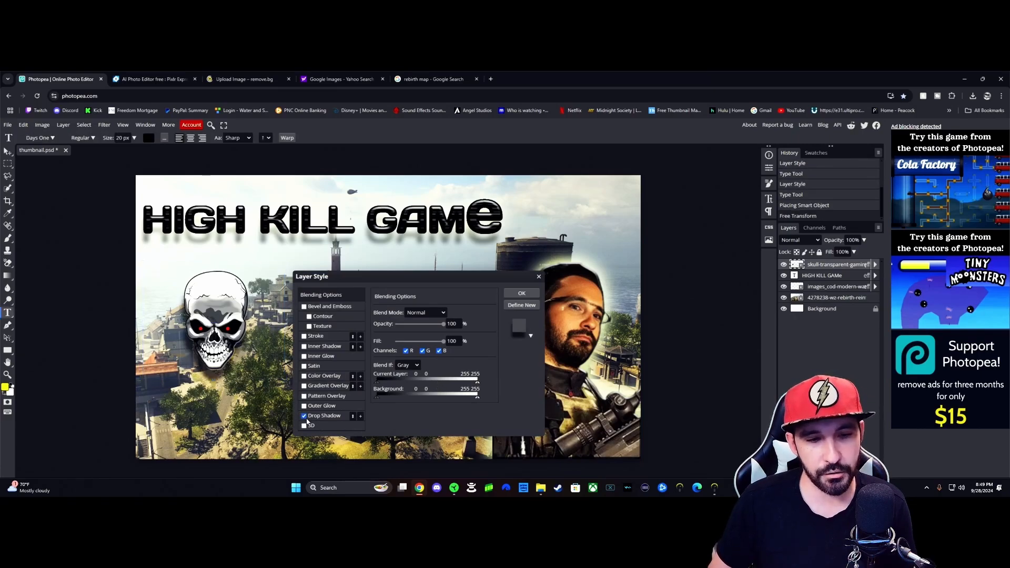
left_click(304, 425)
left_click(304, 425)
left_click(304, 406)
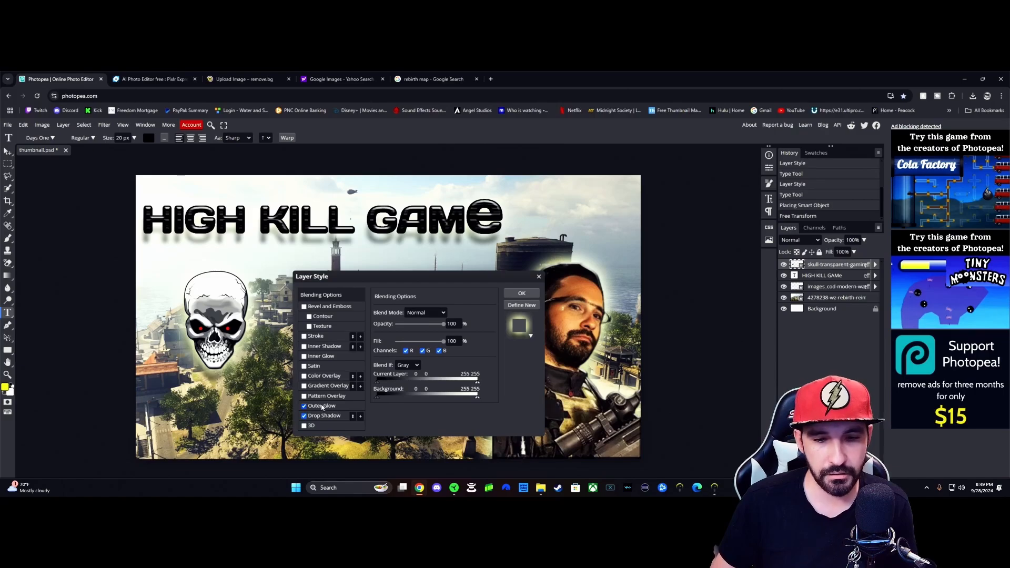
Step: Change the color of the skull's outer glow to bright red (#fd0505)
left_click(322, 406)
left_click(379, 346)
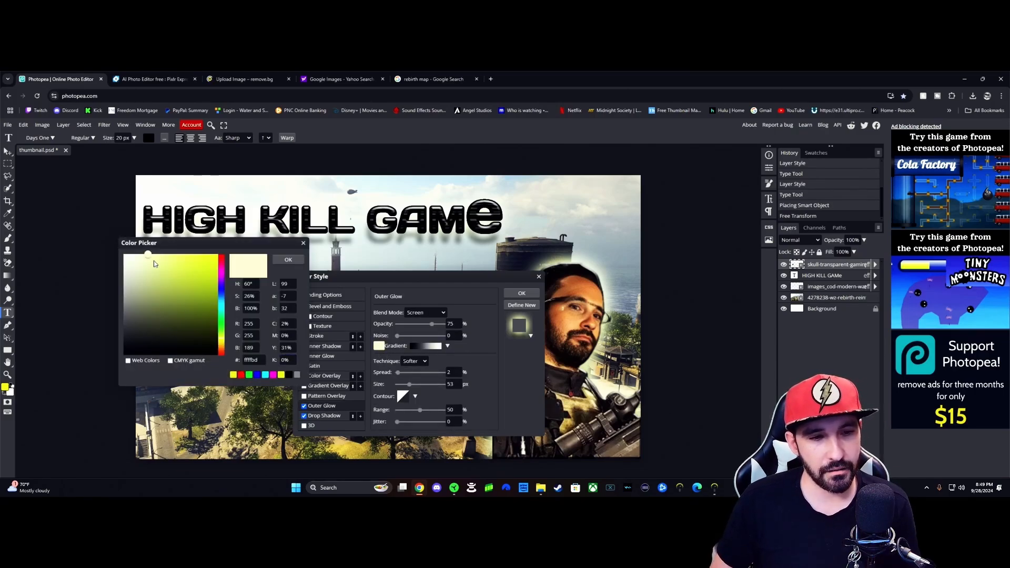
left_click_drag(222, 261, 223, 256)
left_click(214, 263)
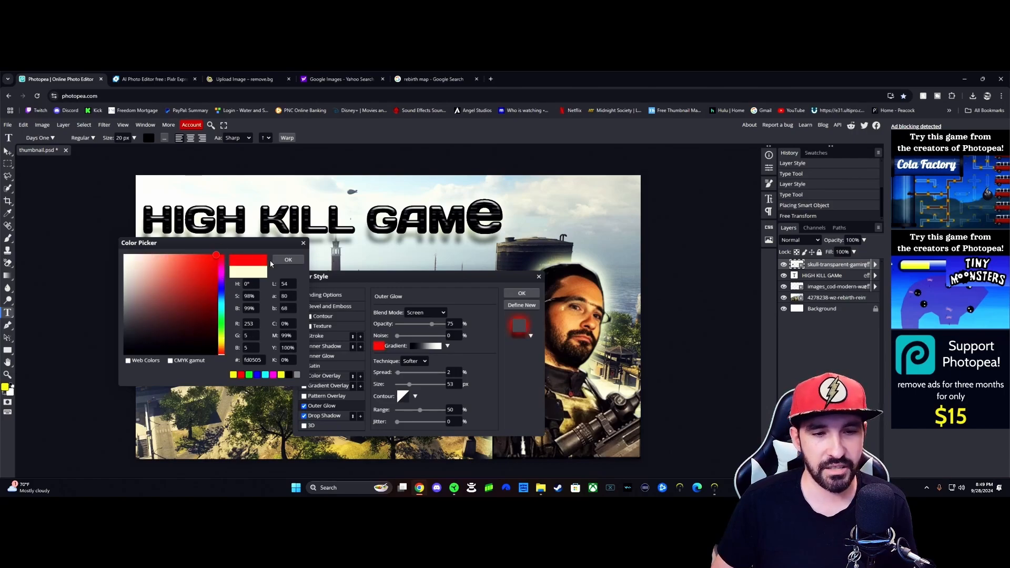
left_click(288, 260)
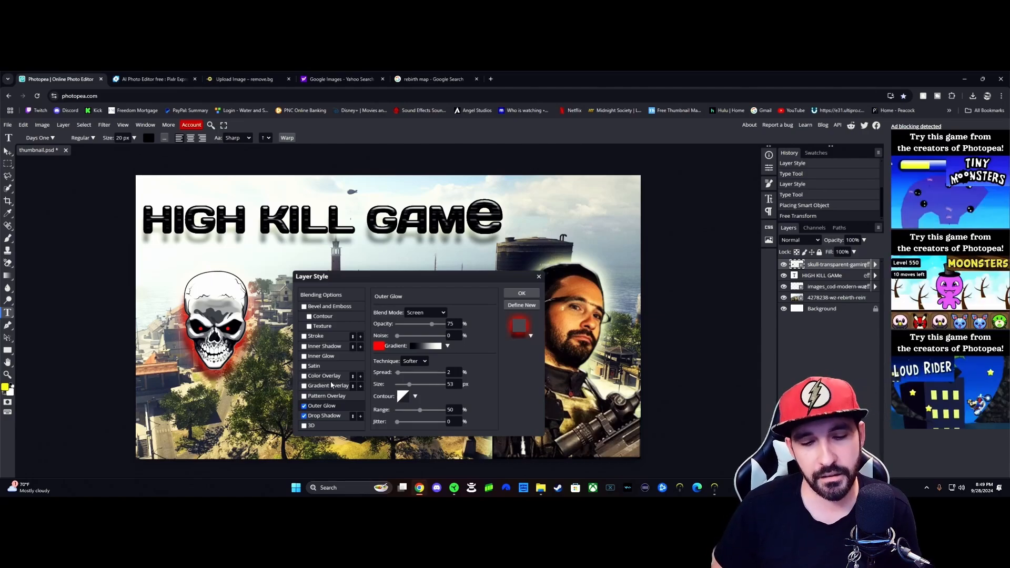
left_click(303, 386)
left_click(304, 386)
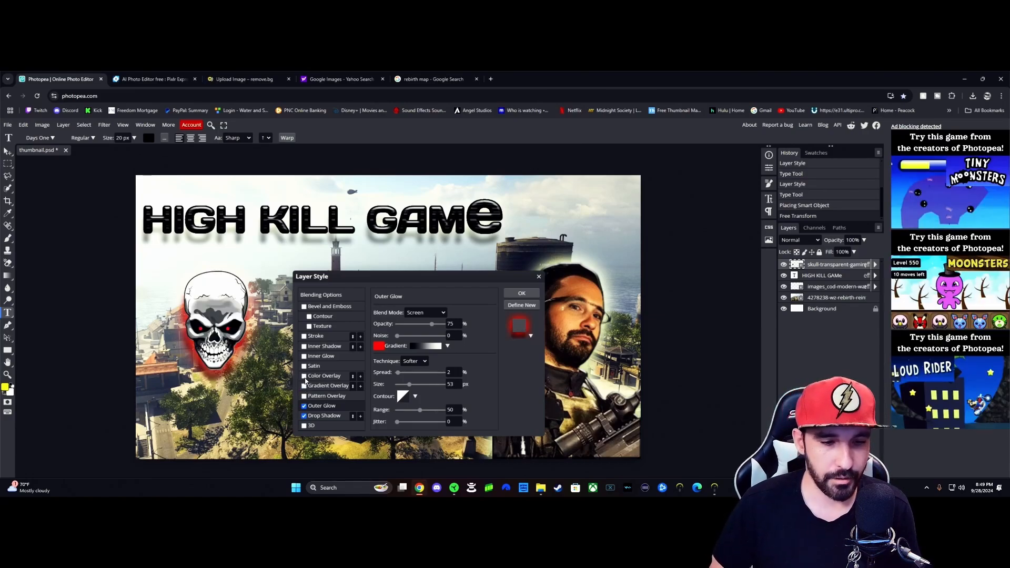
left_click(304, 376)
left_click(304, 376)
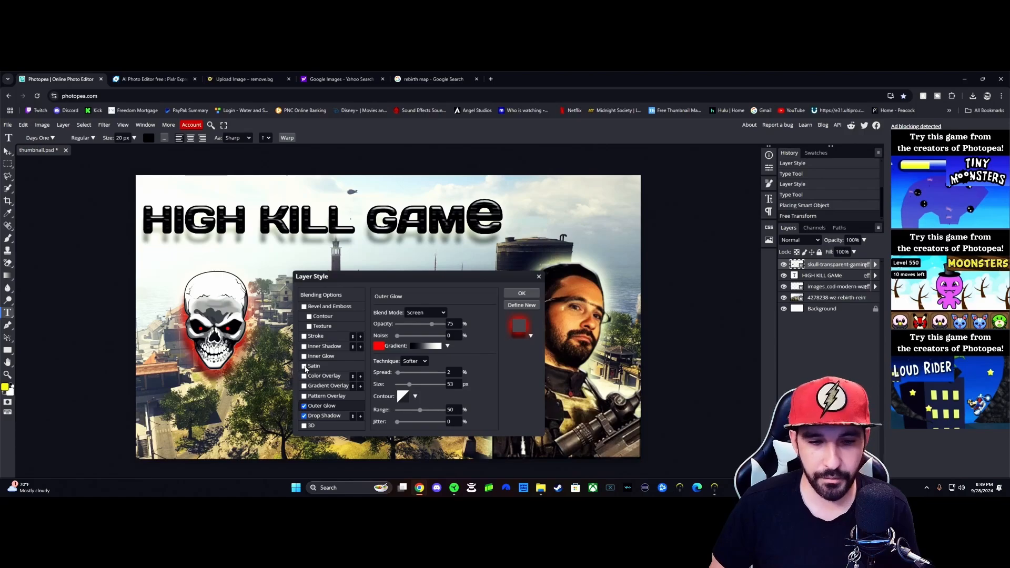
Step: Add an inner shadow and an inner glow to the skull and accept the layer style
left_click(304, 346)
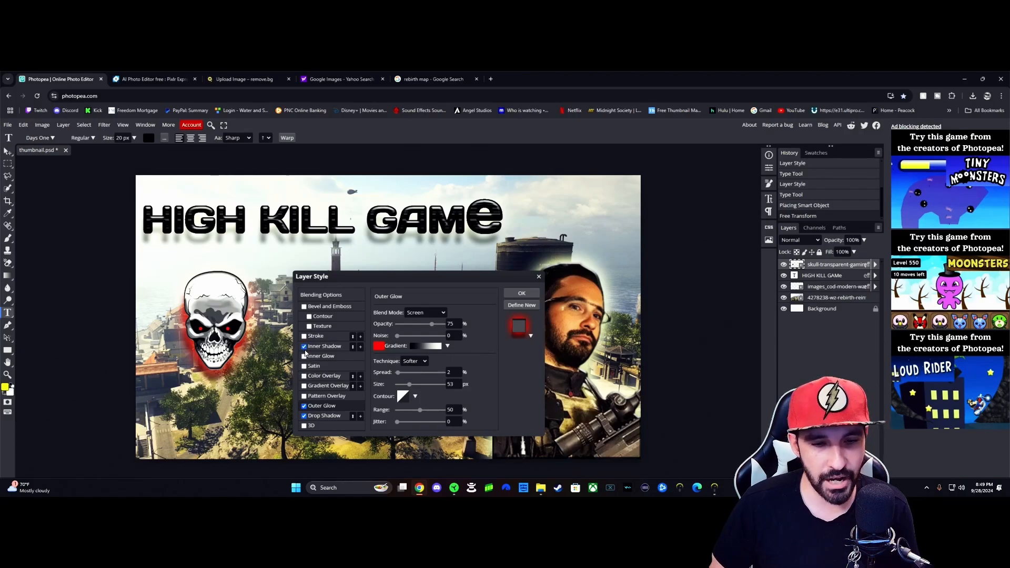
left_click(304, 357)
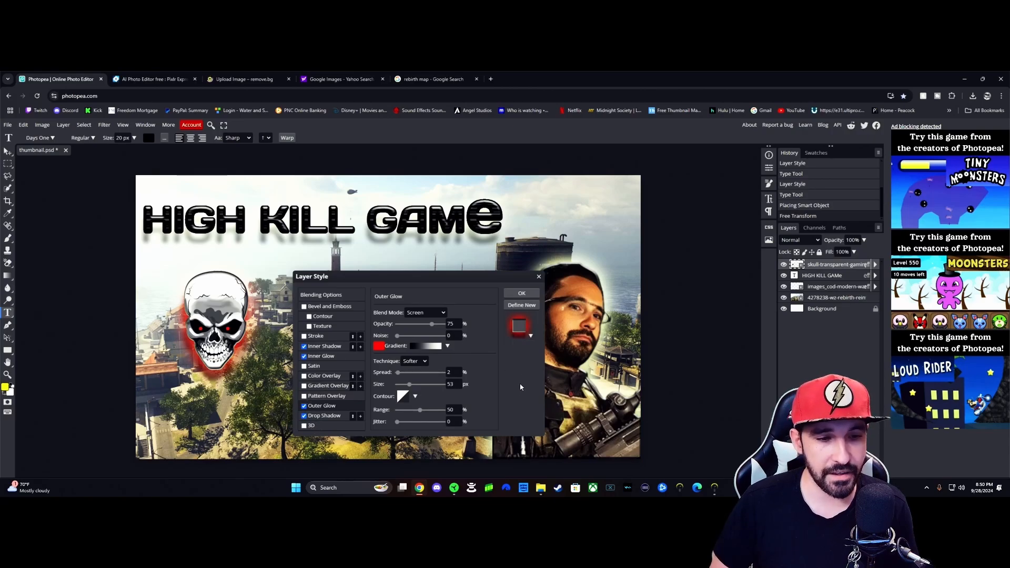
left_click(523, 295)
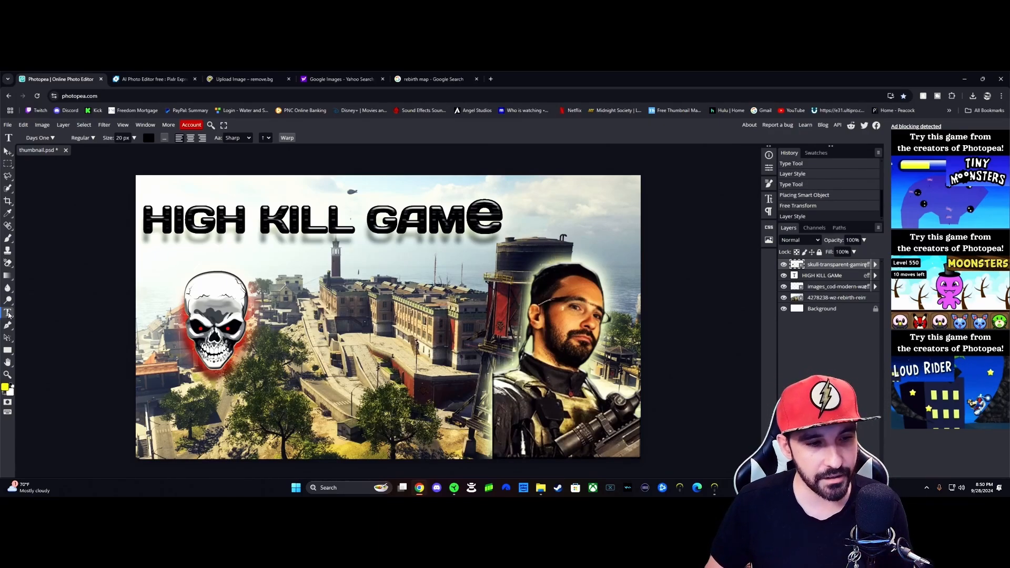
Step: Start a new text layer beside the skull with a font size of 85 px and the Distant Galaxy font
left_click(296, 332)
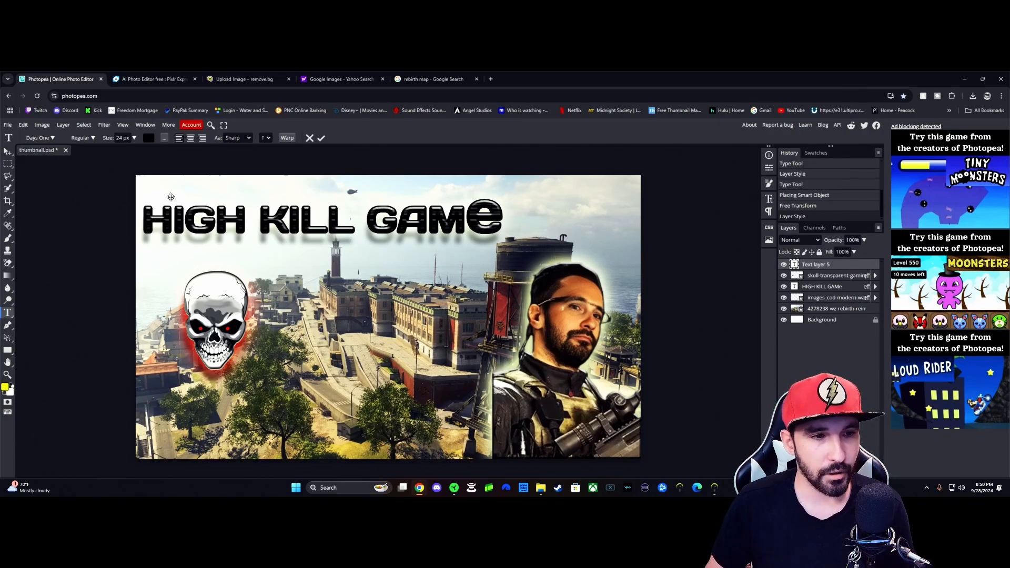
left_click(134, 139)
left_click_drag(125, 150, 128, 152)
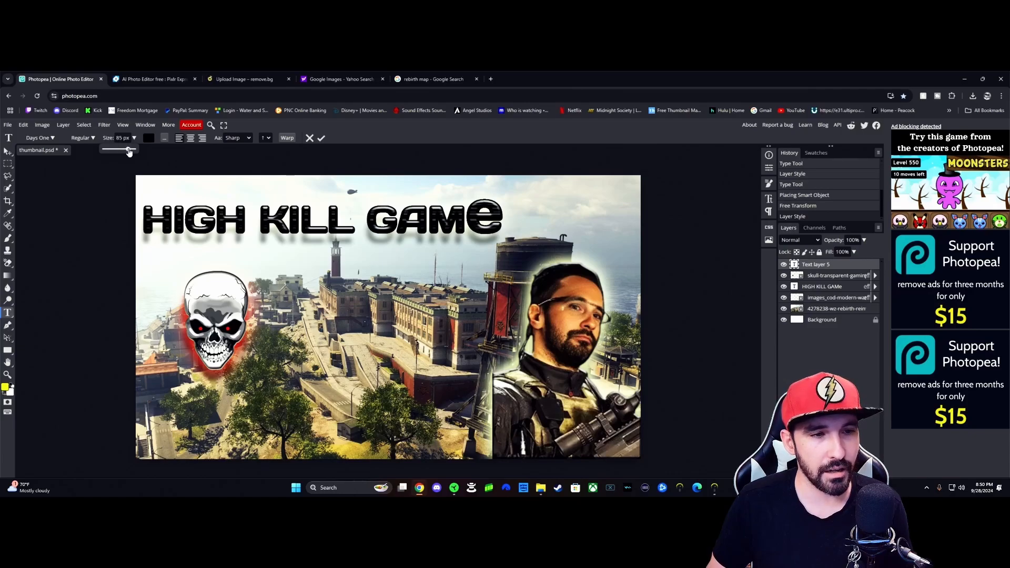
left_click(40, 138)
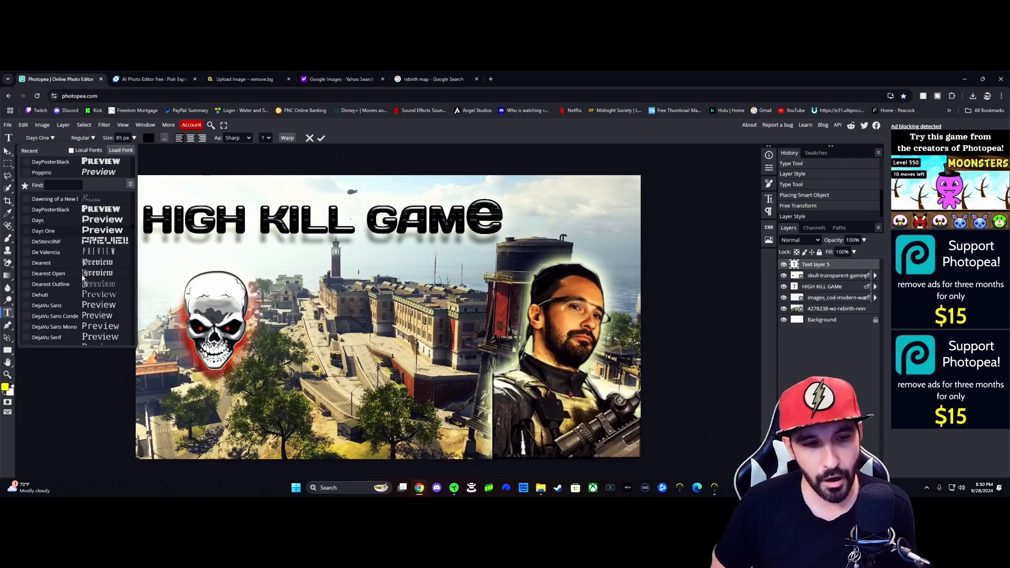
scroll(71, 291, "down", 3)
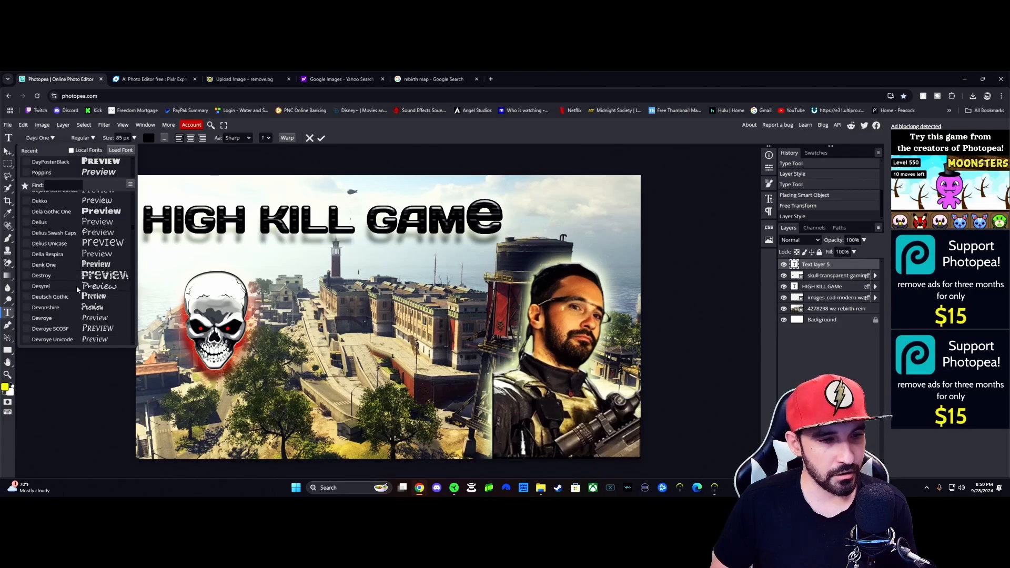
scroll(77, 289, "down", 4)
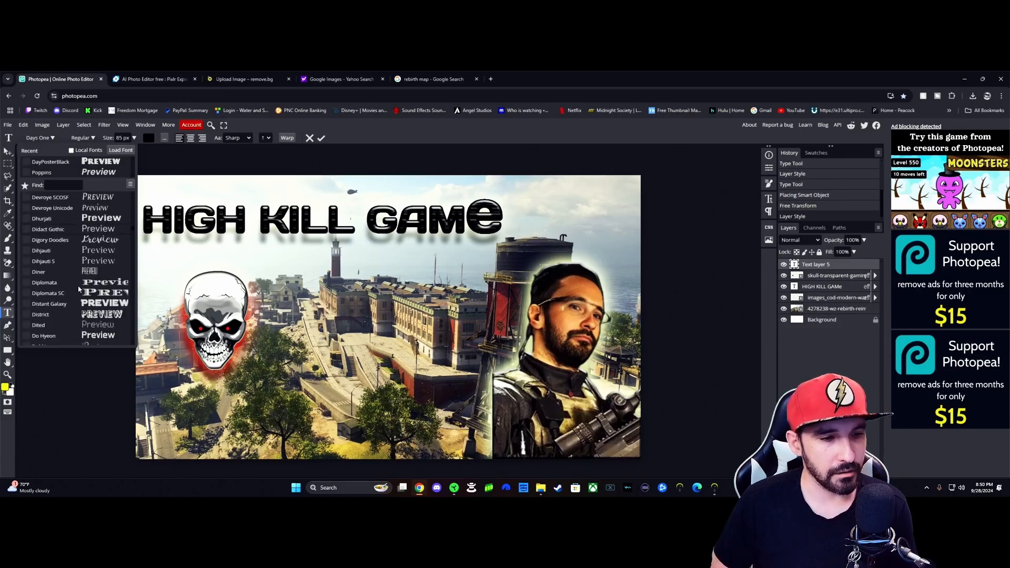
left_click(72, 278)
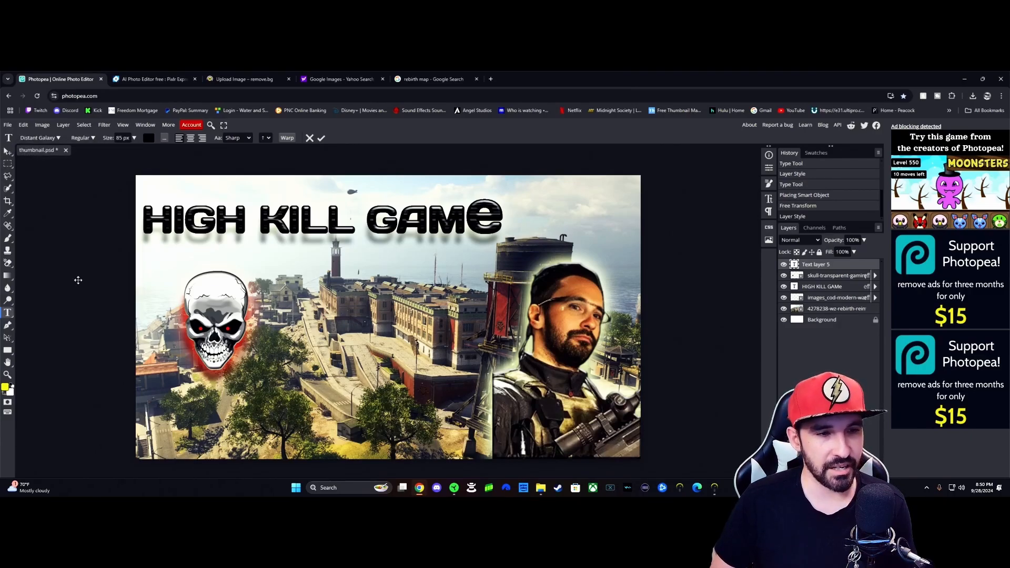
Step: Set the new text's color to yellow-green (#b5b50d) and enter "60" beside the skull
left_click(148, 138)
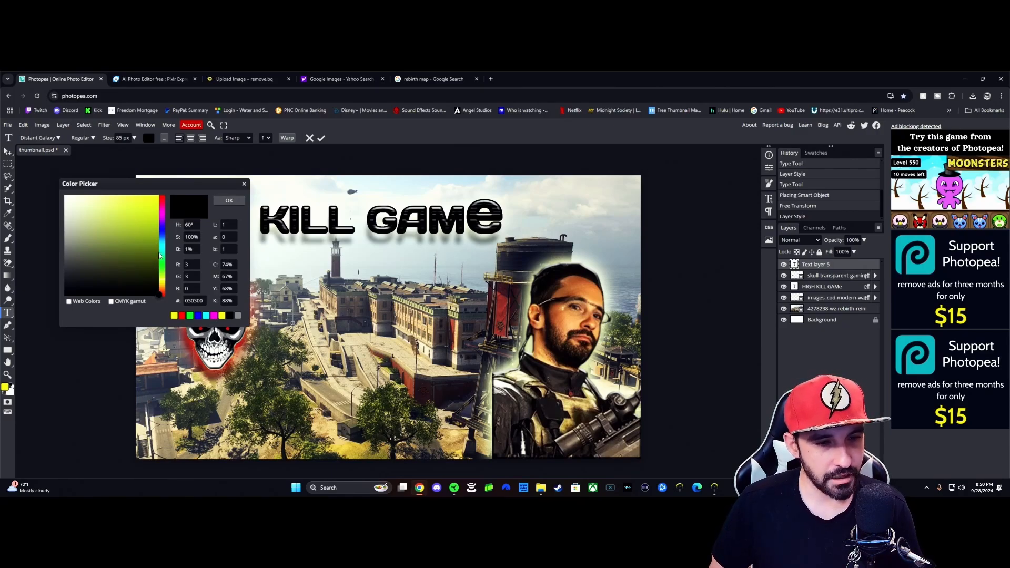
left_click(151, 225)
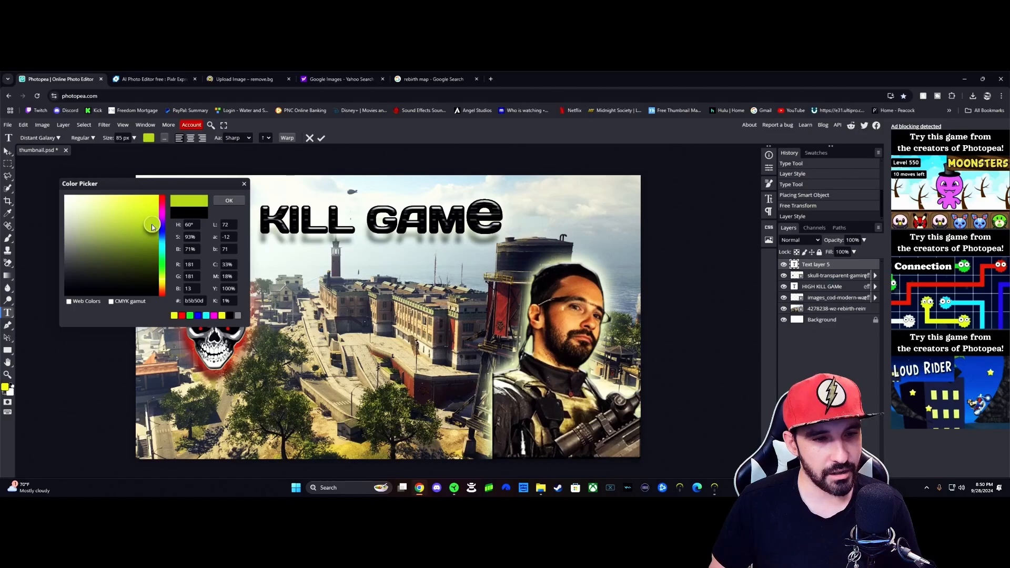
left_click(229, 200)
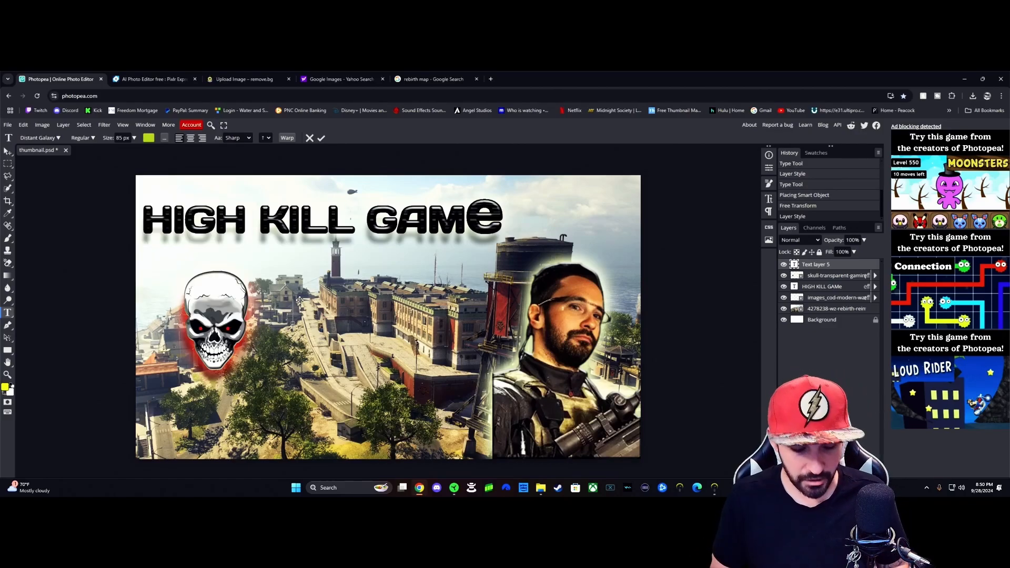
type("60")
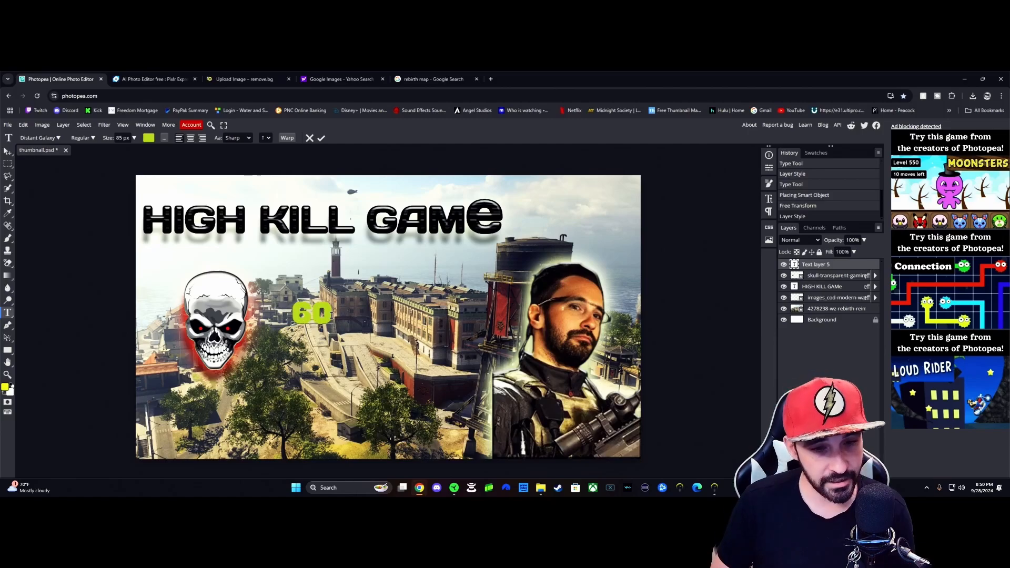
Step: Enlarge the "60" text to 150 px and move it slightly closer to the skull, level with its face
left_click_drag(333, 314, 299, 313)
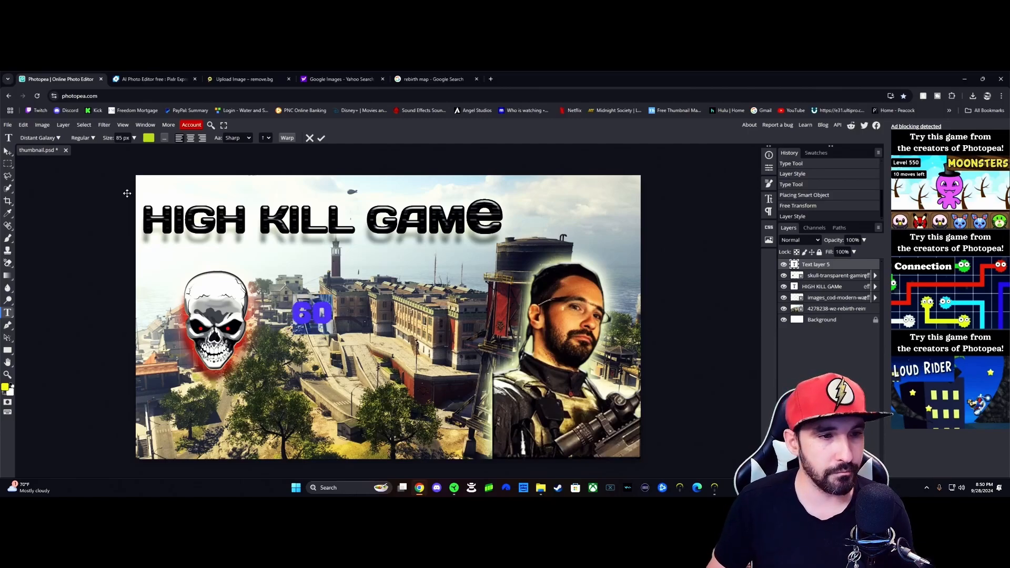
left_click(134, 138)
left_click_drag(125, 150, 136, 152)
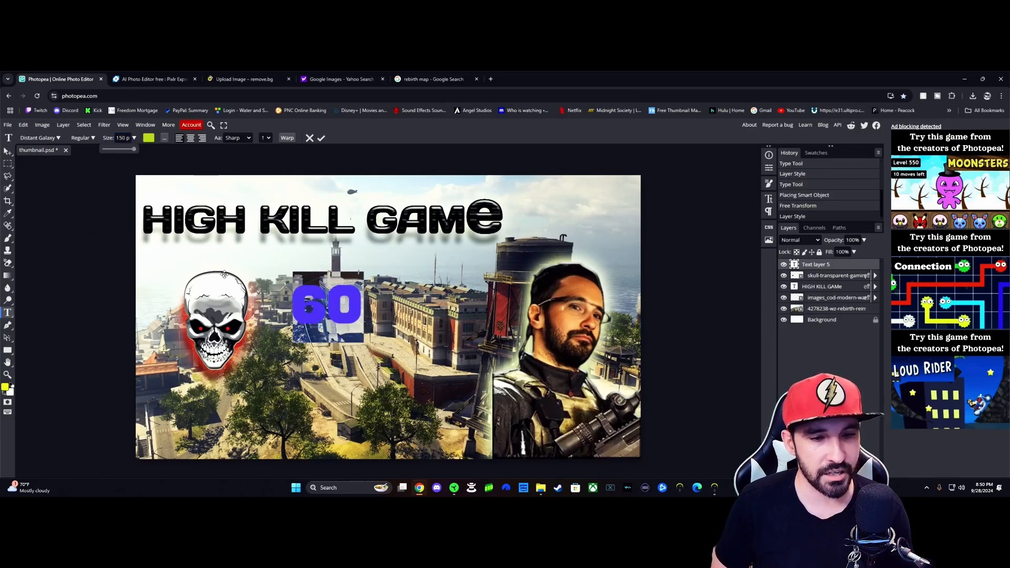
left_click_drag(371, 347, 355, 358)
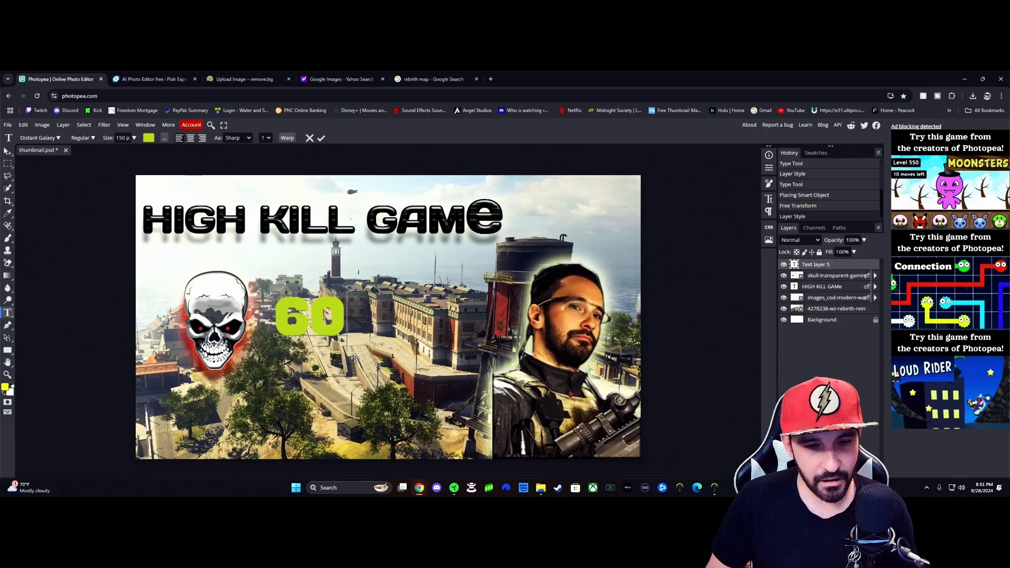
Step: Set the font of the "60" text to Duplexide and open its blending options
key("ctrl+a")
left_click(63, 138)
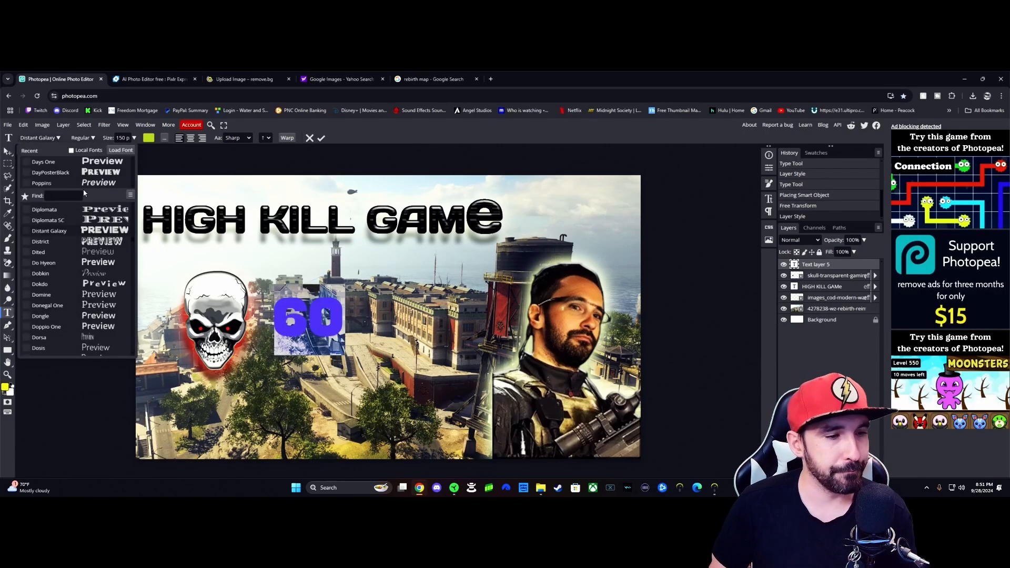
left_click(67, 243)
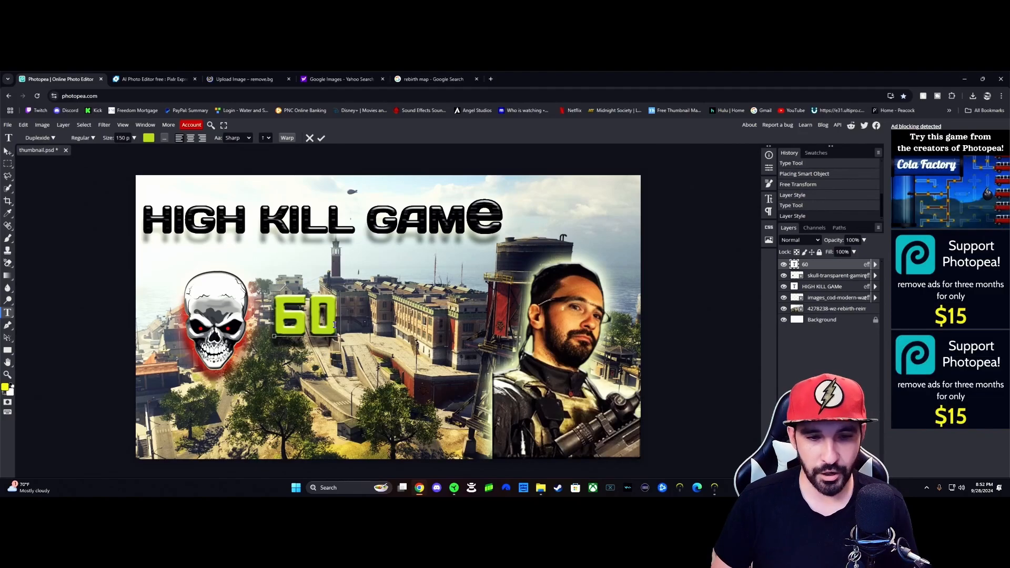
right_click(813, 268)
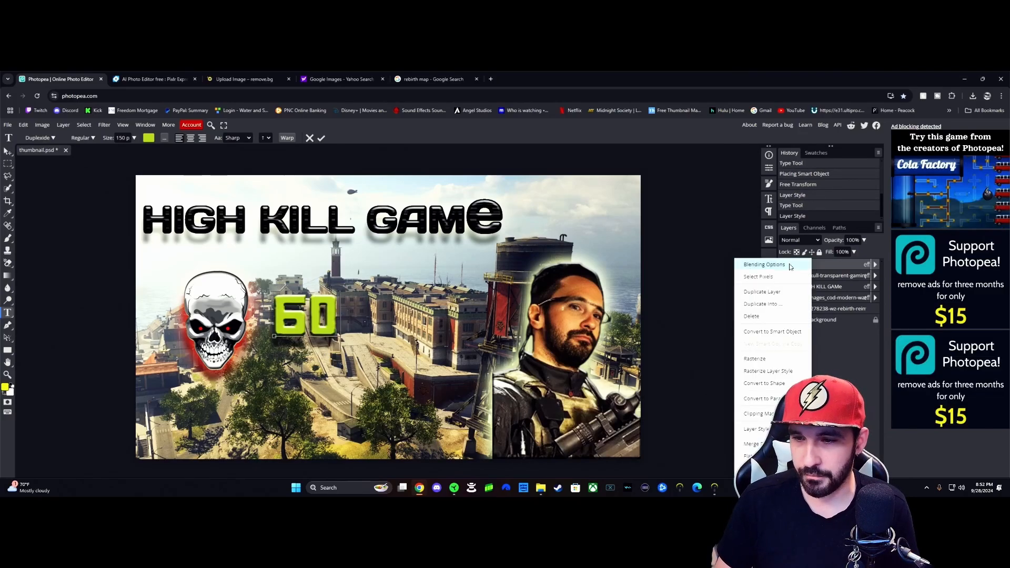
left_click(765, 264)
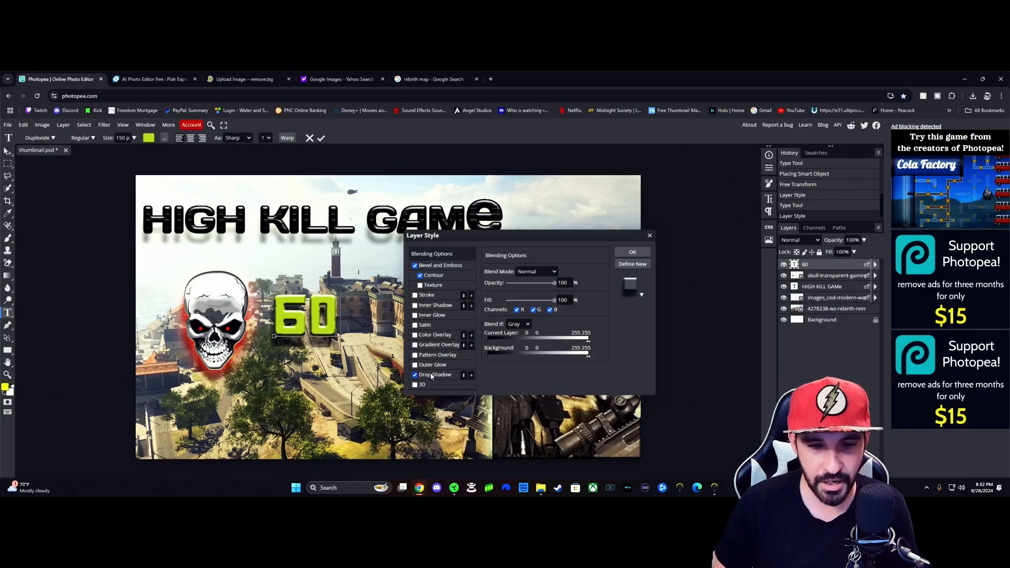
Step: Try a gradient overlay and a satin effect on the "60" text
left_click(415, 344)
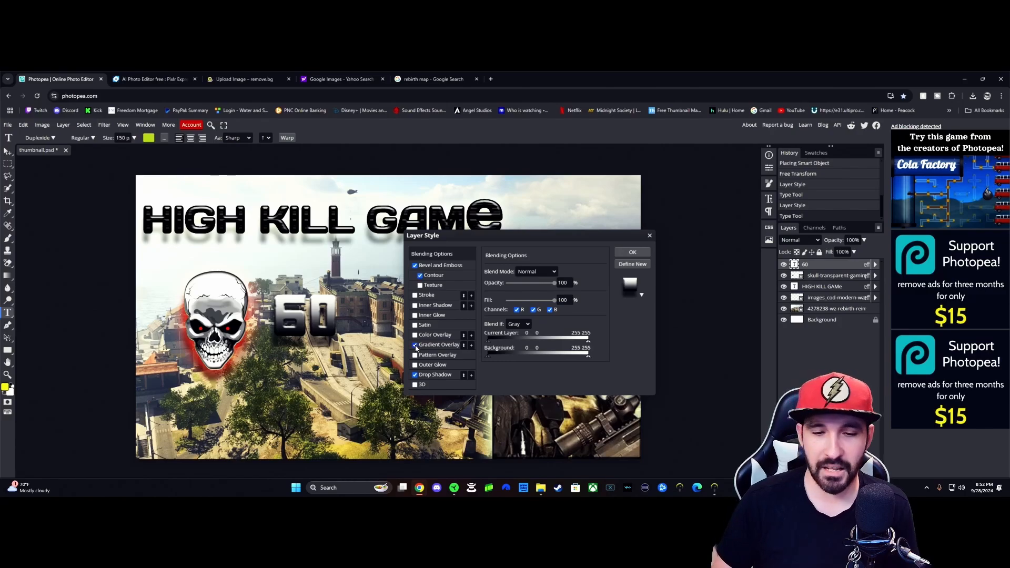
left_click(415, 345)
left_click(415, 345)
left_click(415, 344)
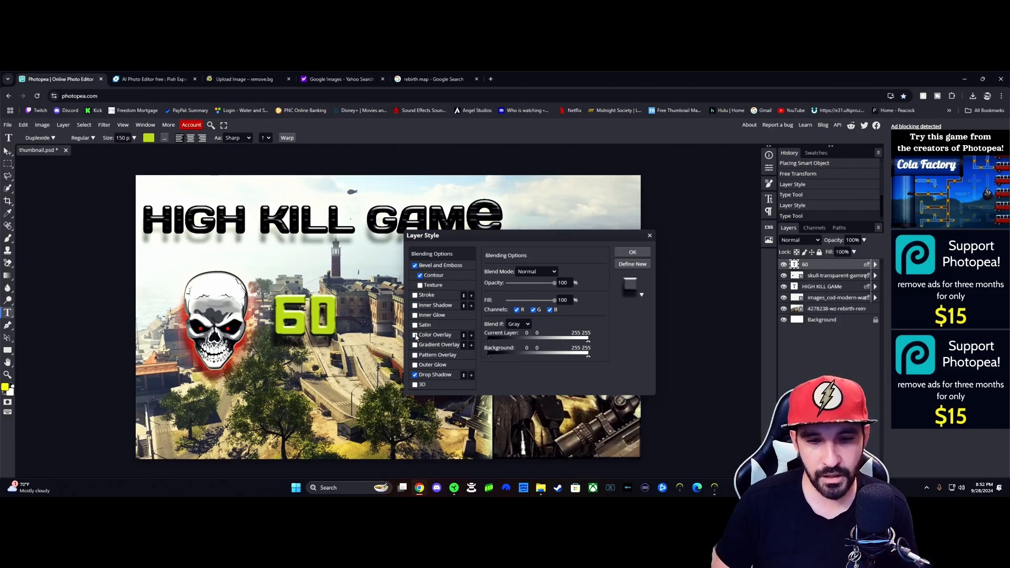
left_click(415, 326)
left_click(415, 326)
Step: Add an inner glow, an inner shadow and a stroke to the "60" text
left_click(415, 315)
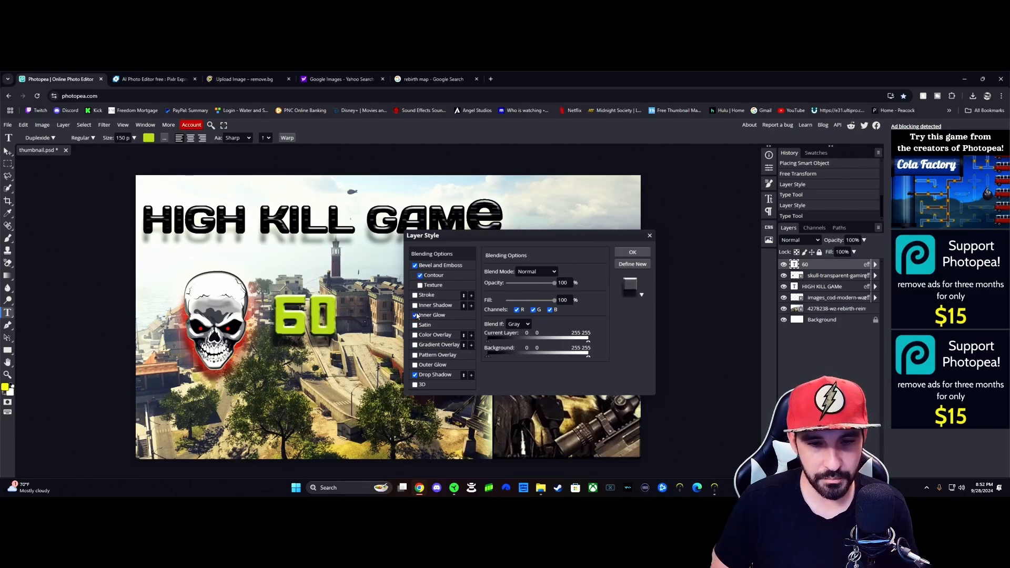
left_click(415, 307)
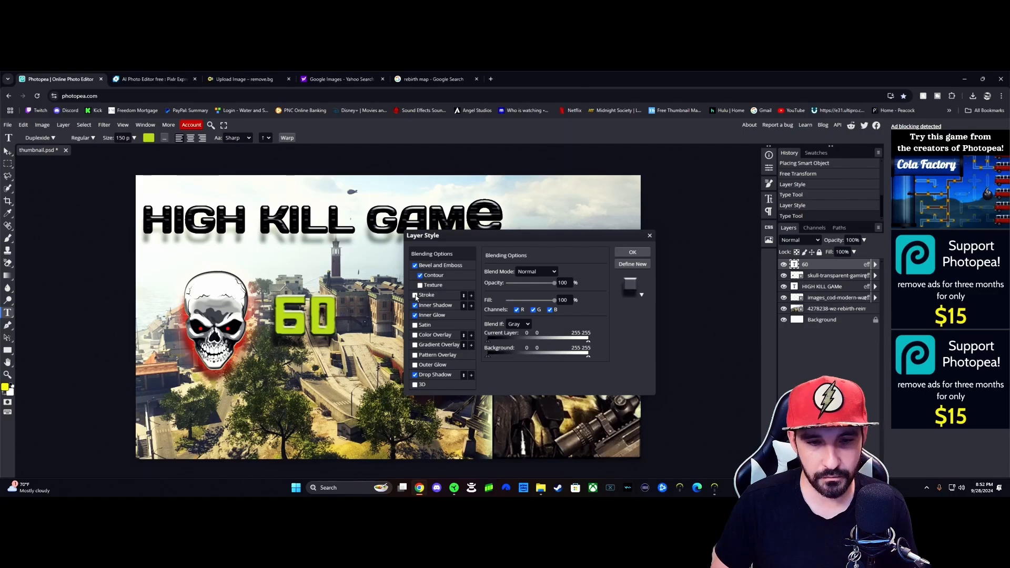
left_click(415, 295)
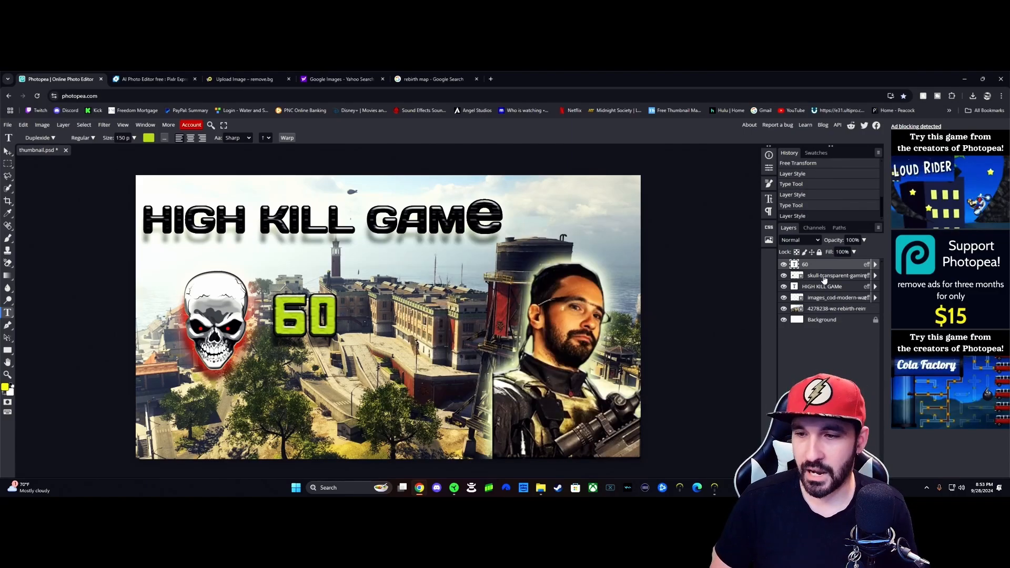
Step: Add a stroke to the skull's layer style and accept it
right_click(824, 279)
left_click(782, 266)
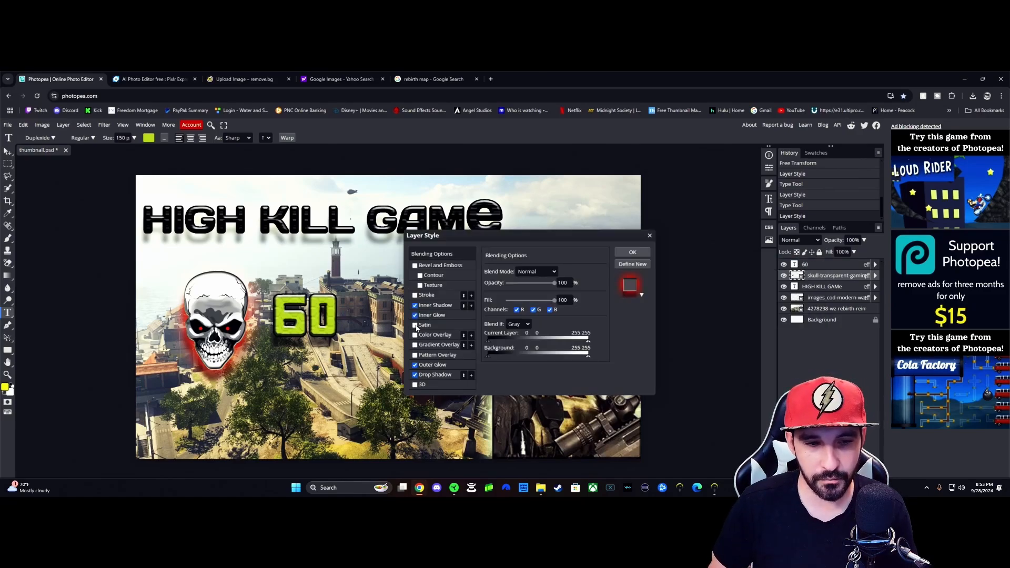
left_click(414, 295)
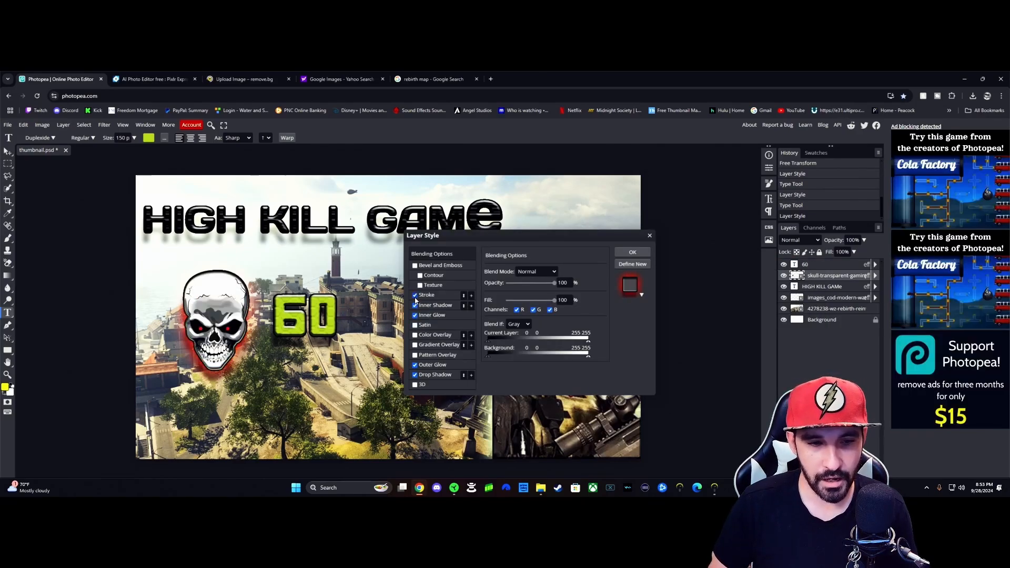
left_click(415, 326)
left_click(414, 326)
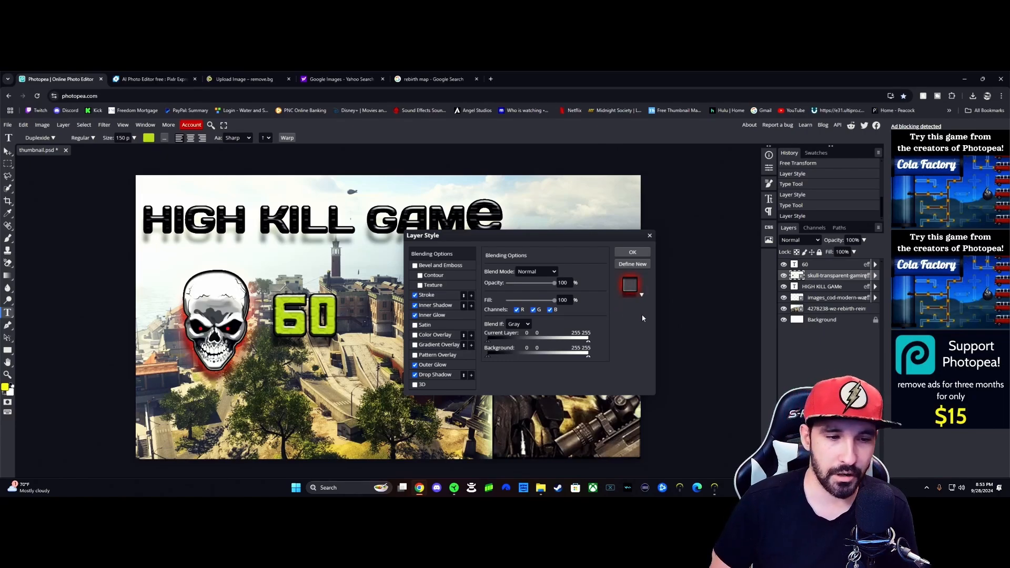
left_click(632, 252)
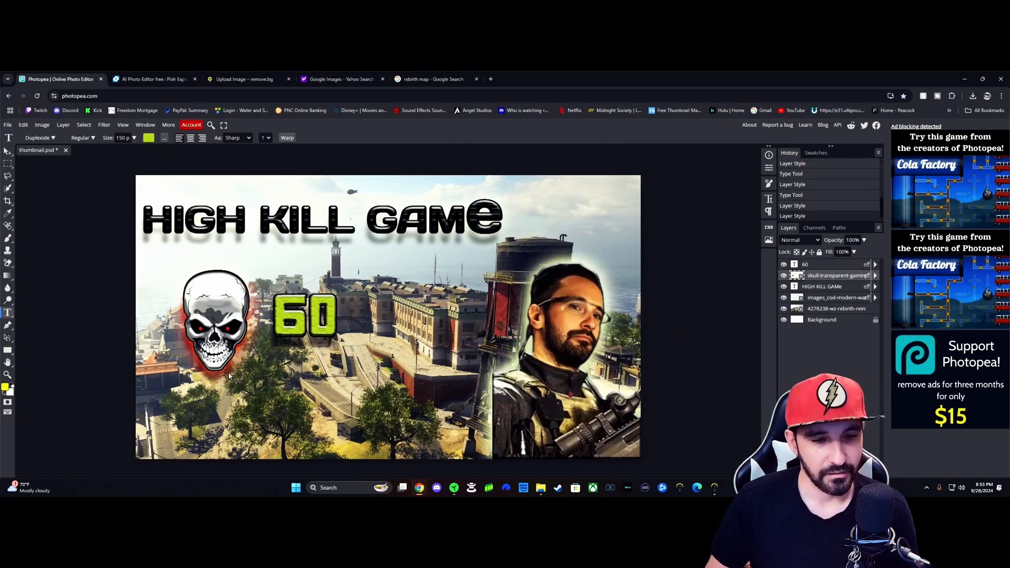
Step: Move the skull down and slightly left, and nudge the map background slightly to the right
key("v")
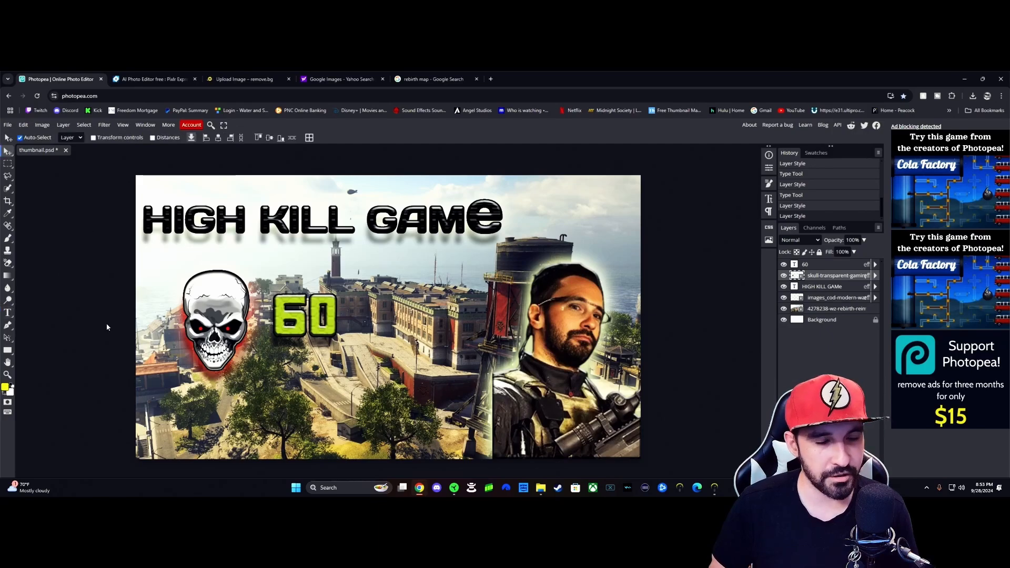
left_click_drag(218, 320, 210, 355)
left_click_drag(224, 413, 228, 414)
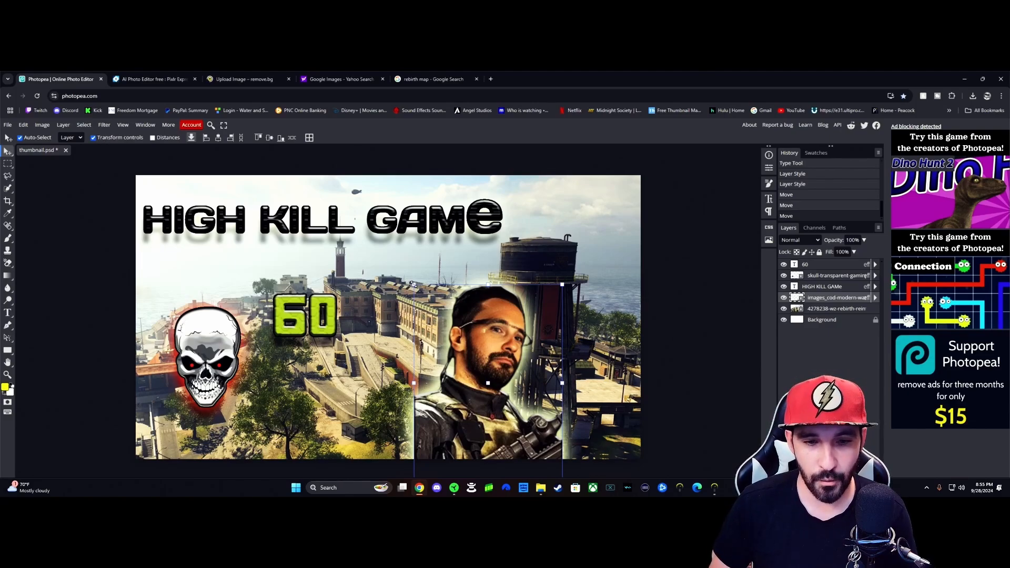
Step: Enlarge the operator to about 230%, rotate him to about -22.9°, and place him in the lower-right corner of the thumbnail
left_click_drag(414, 285, 390, 269)
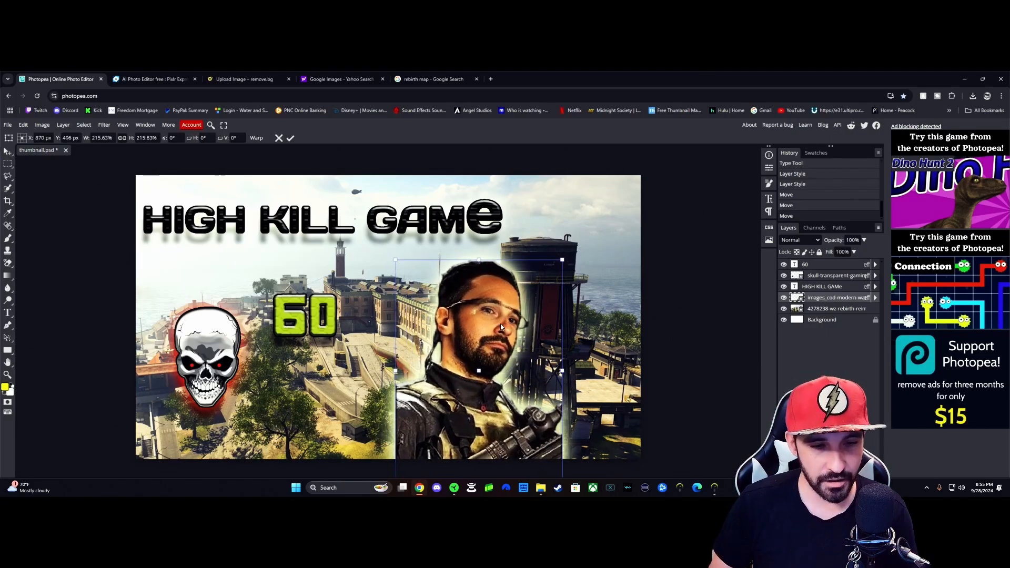
left_click_drag(566, 255, 496, 258)
left_click_drag(492, 355, 559, 369)
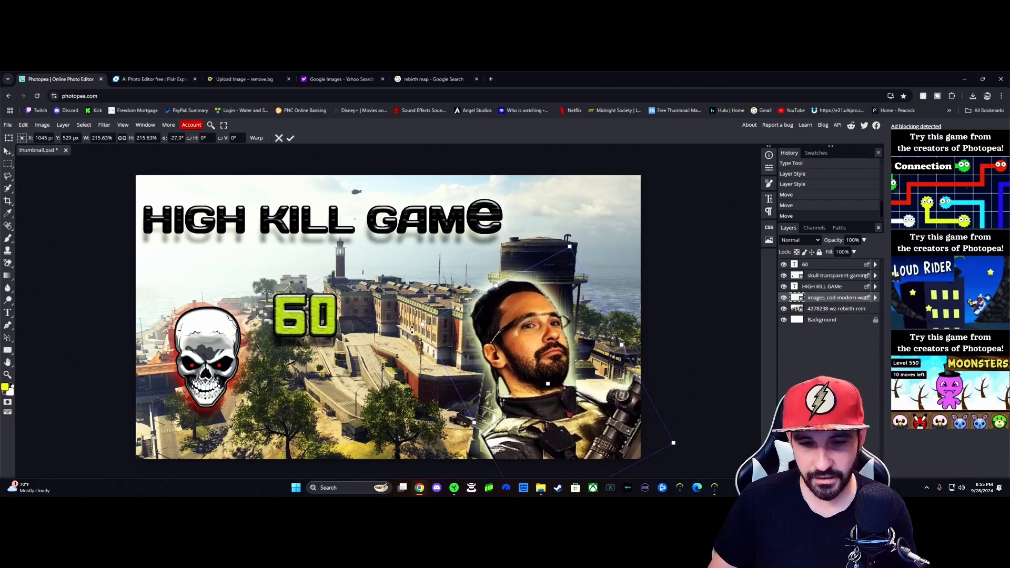
left_click_drag(411, 329, 412, 305)
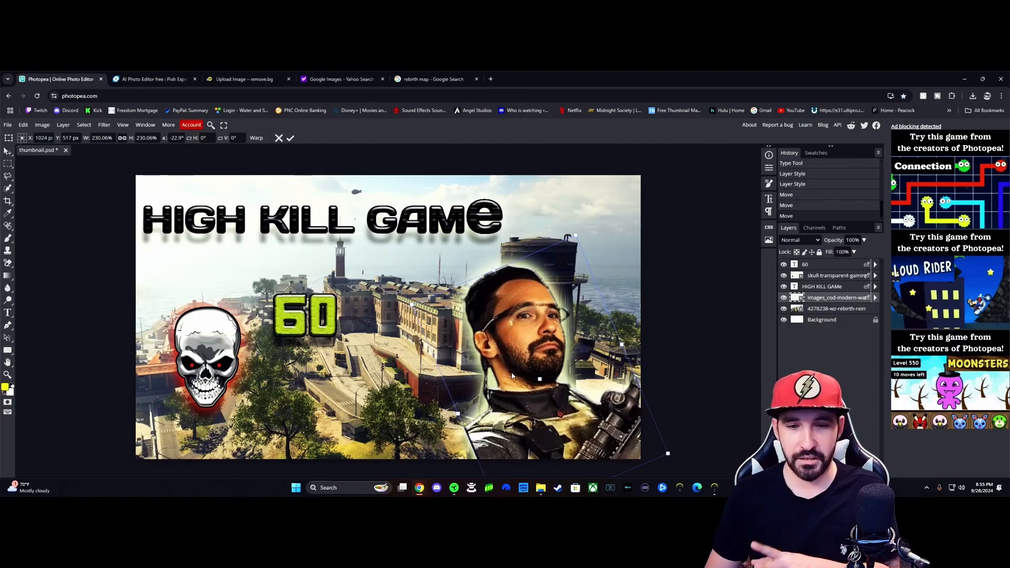
left_click(290, 138)
Step: Enlarge the skull slightly and tilt it counterclockwise beside the "60" text
left_click(192, 327)
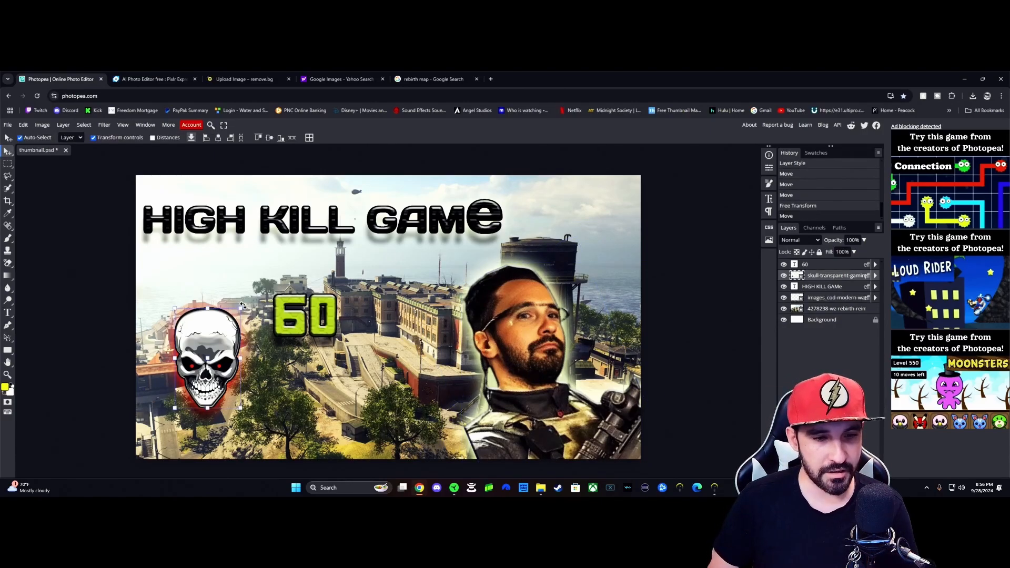
key("ctrl+alt+t")
left_click_drag(245, 311, 245, 311)
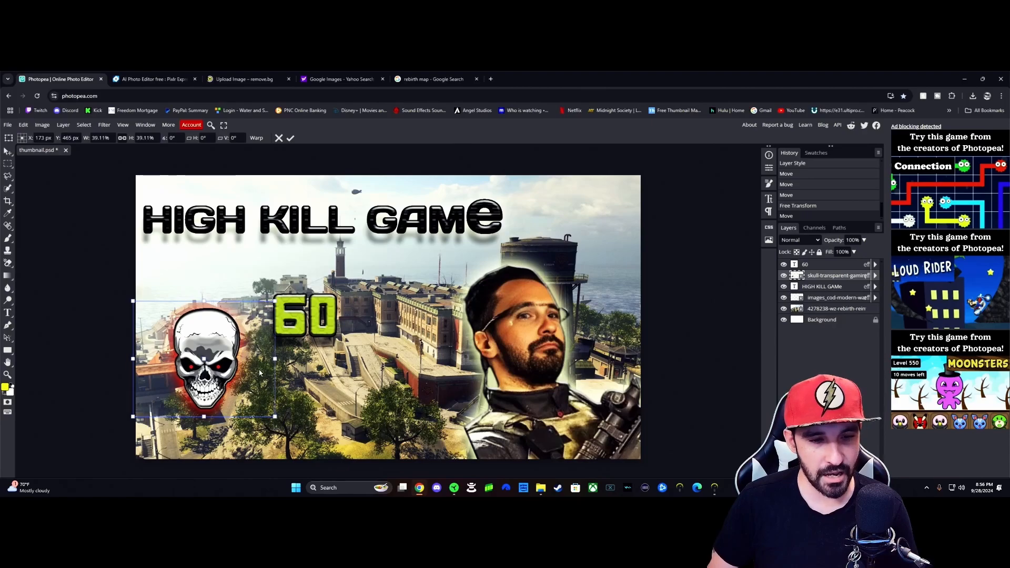
left_click_drag(276, 419, 124, 333)
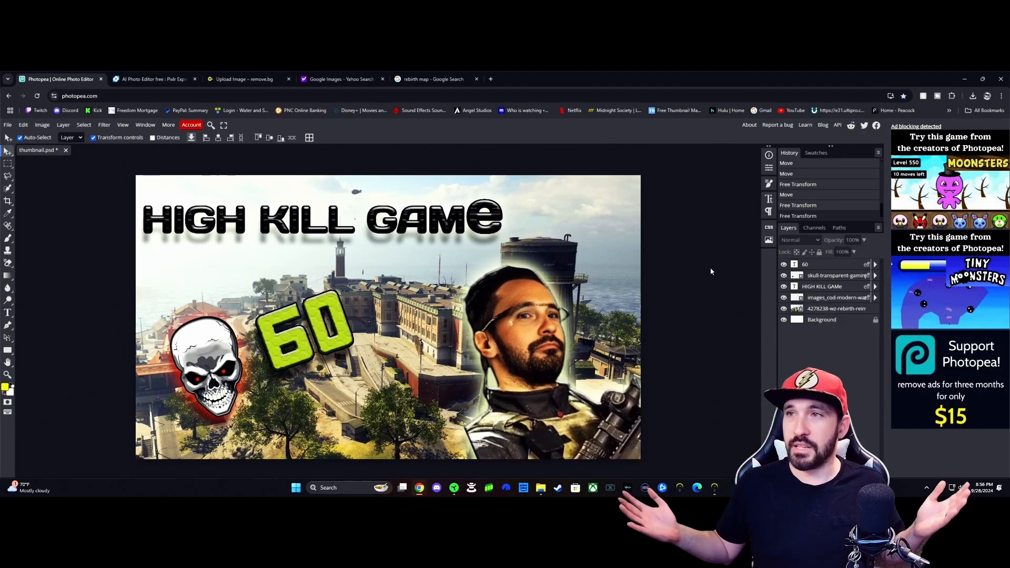